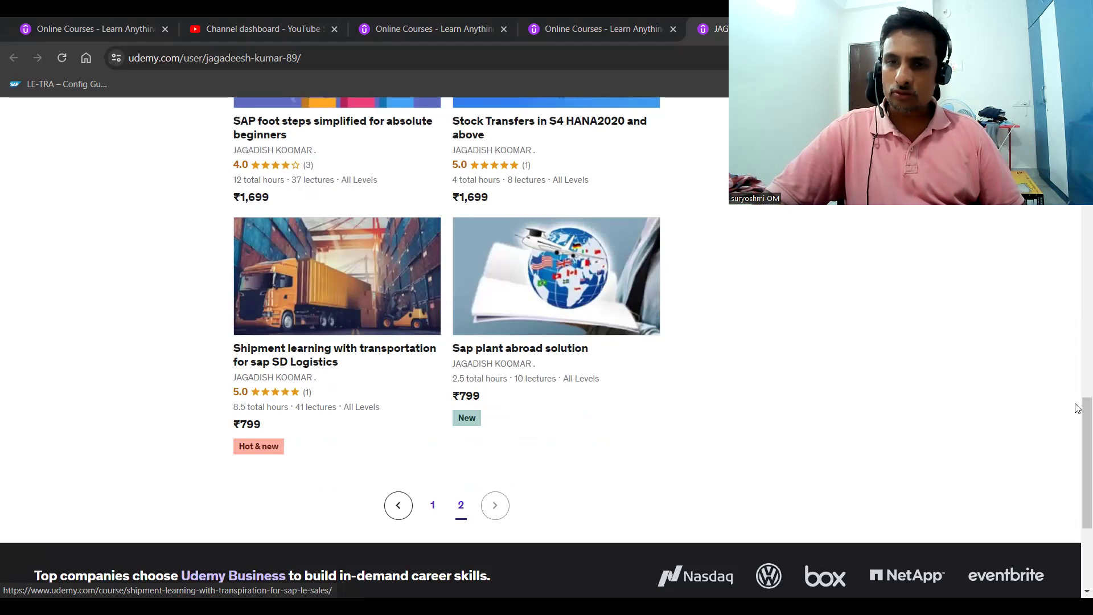
- Review the instructor's profile and course list on Udemy, and view the slide listing customer transaction codes XD01 to VD03
{"action": "left_click_drag", "start_coordinate": [1080, 407], "coordinate": [1077, 293]}
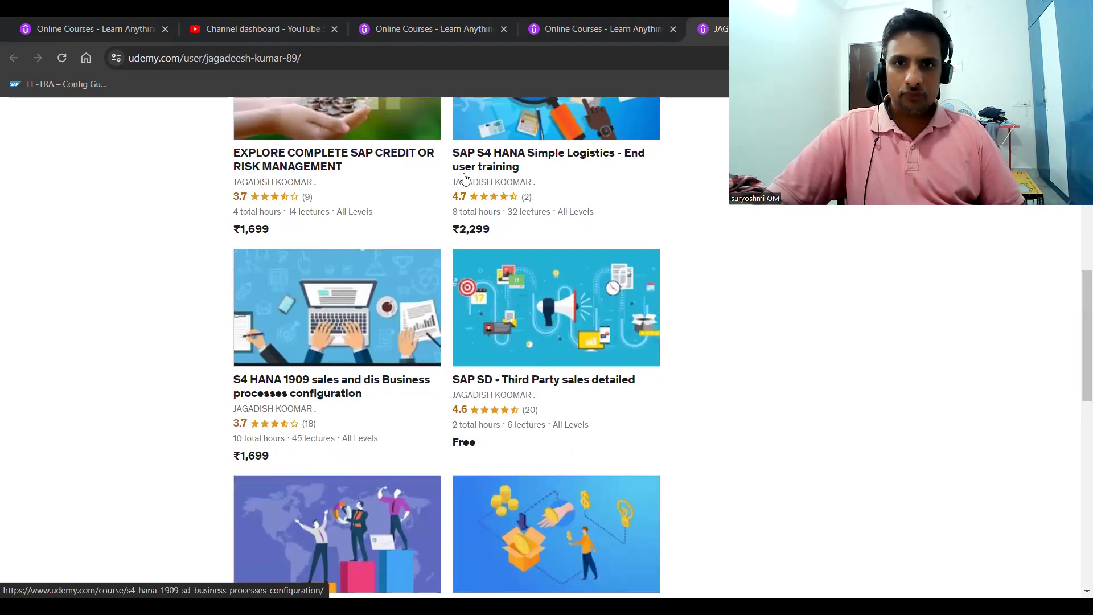
{"action": "left_click_drag", "start_coordinate": [1076, 363], "coordinate": [1078, 213]}
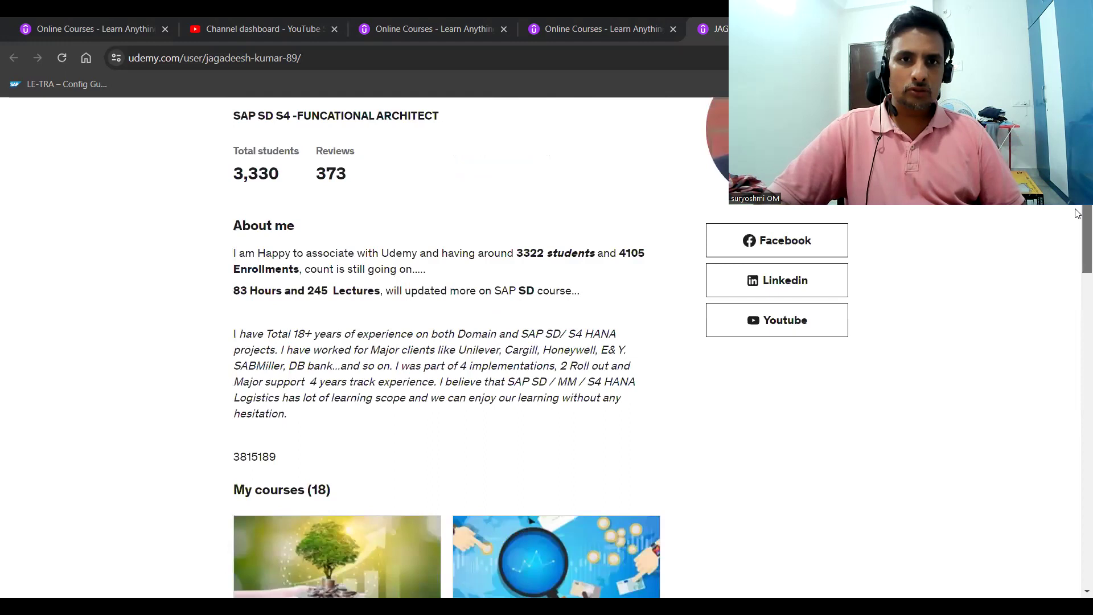
{"action": "scroll", "coordinate": [439, 110], "scroll_direction": "up", "scroll_amount": 1}
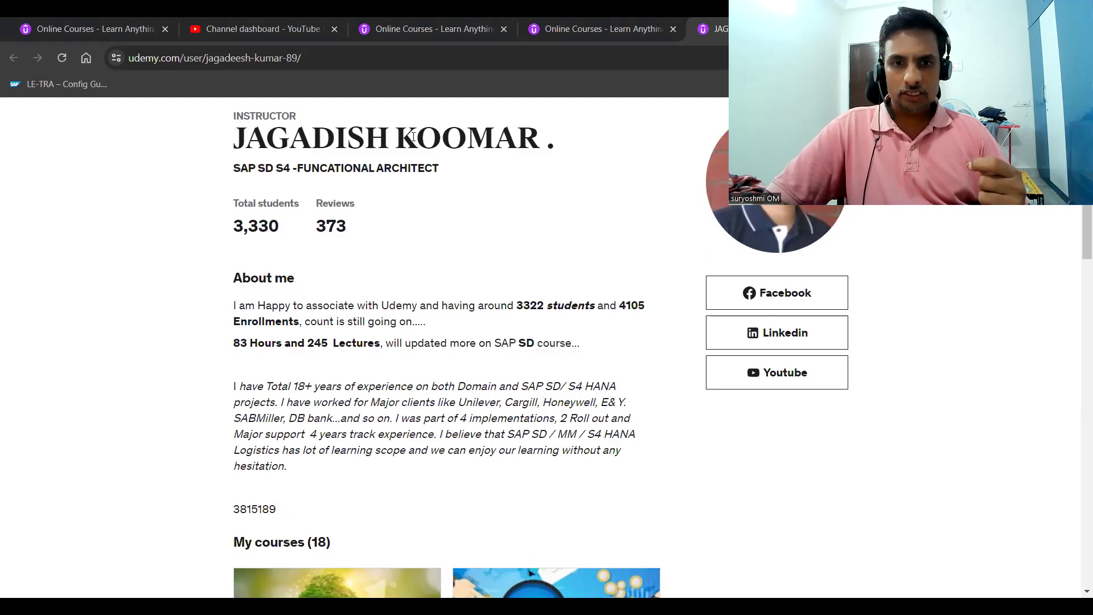
{"action": "key", "text": "alt+Tab"}
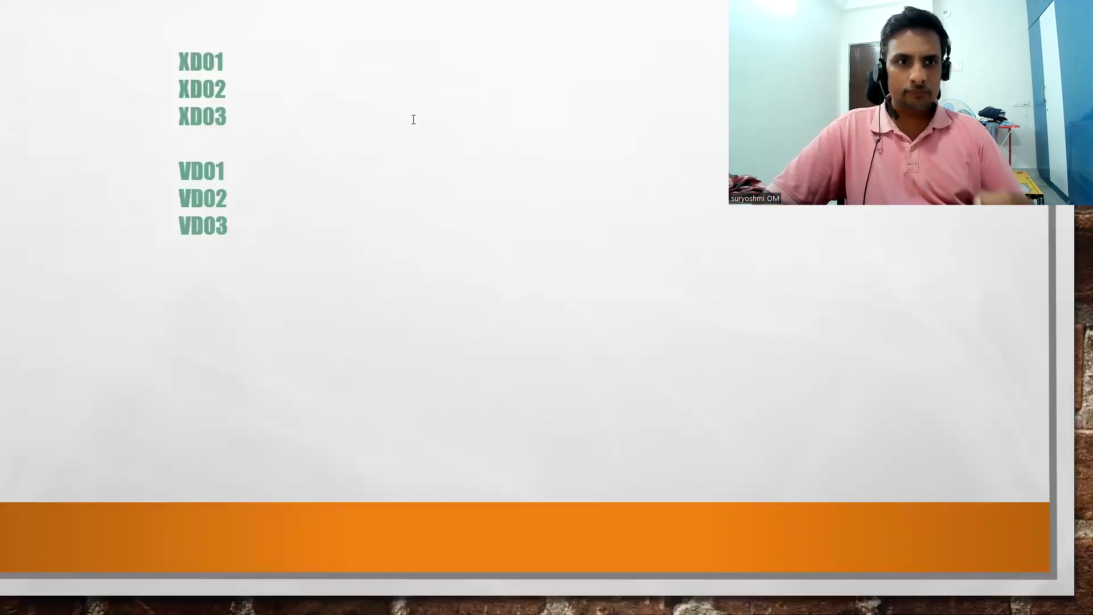
- Switch to SAP and display the customer's partner functions for company code DD01 and sales area DS01, DD, 01
{"action": "key", "text": "alt+Tab"}
{"action": "type", "text": "/nxd02"}
{"action": "key", "text": "Return"}
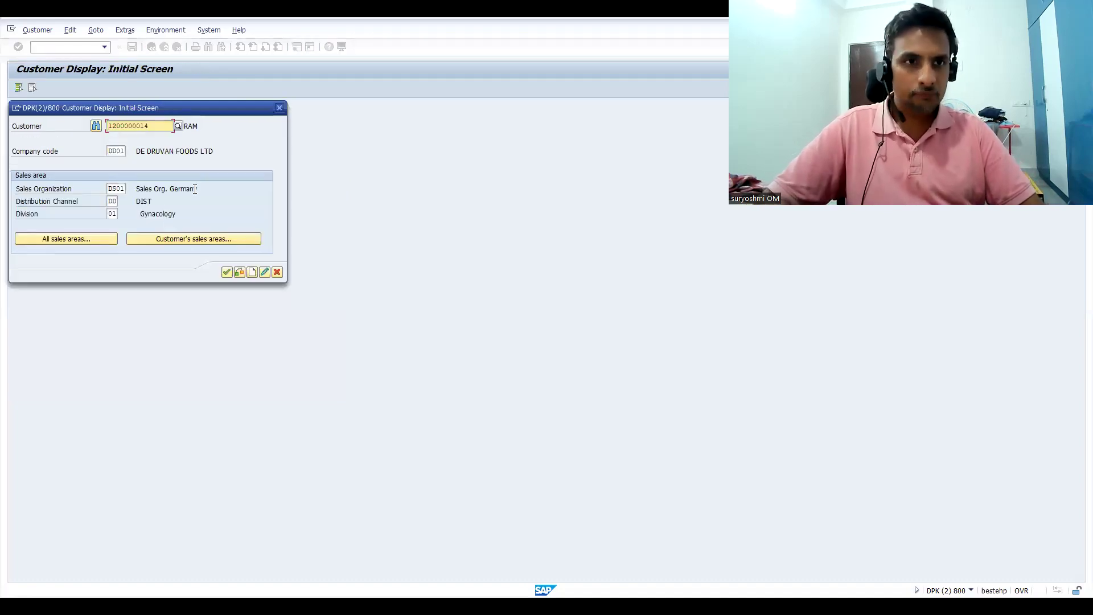
{"action": "left_click", "coordinate": [155, 121]}
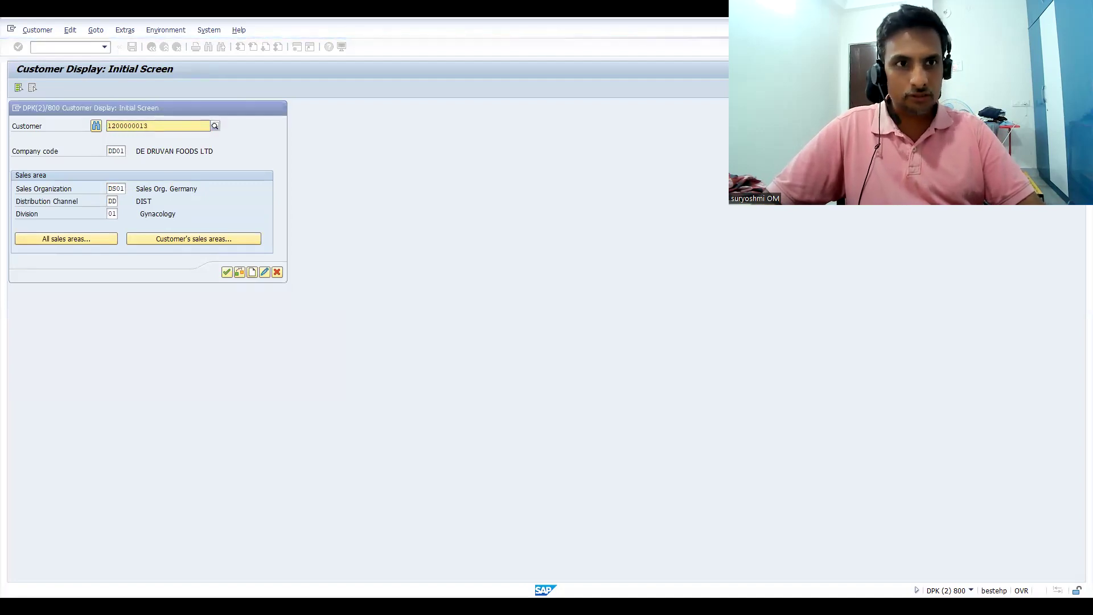
{"action": "key", "text": "Return"}
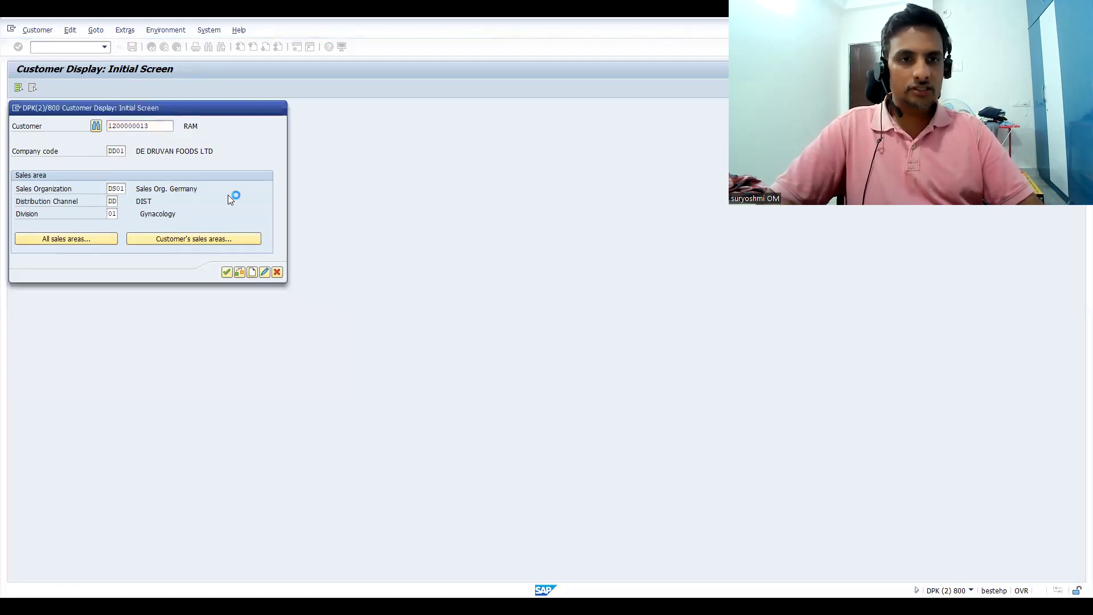
{"action": "key", "text": "BackSpace"}
{"action": "type", "text": "4"}
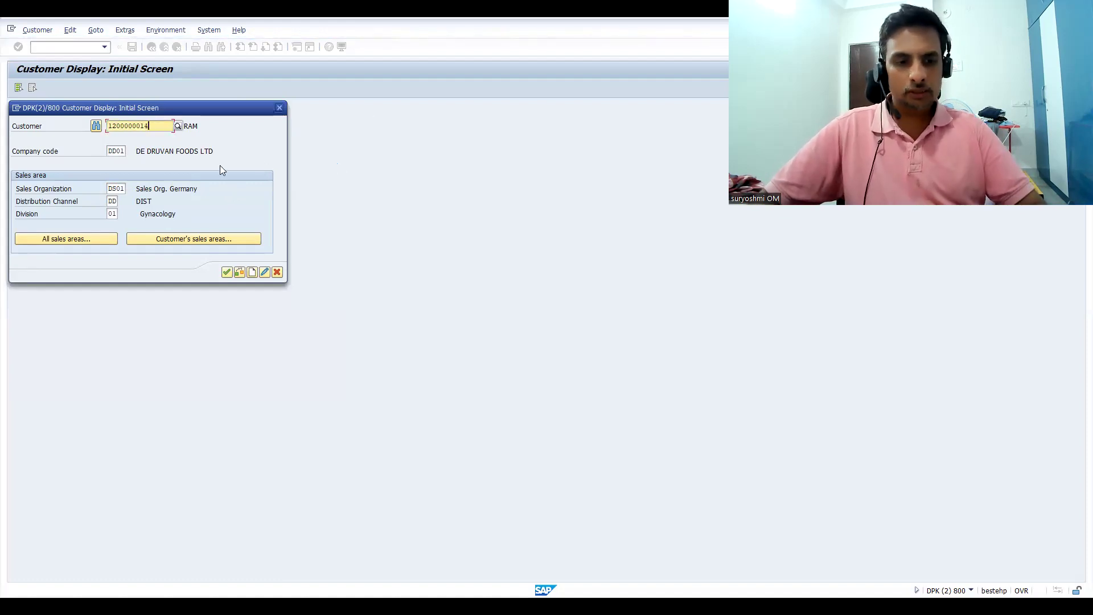
{"action": "key", "text": "Return"}
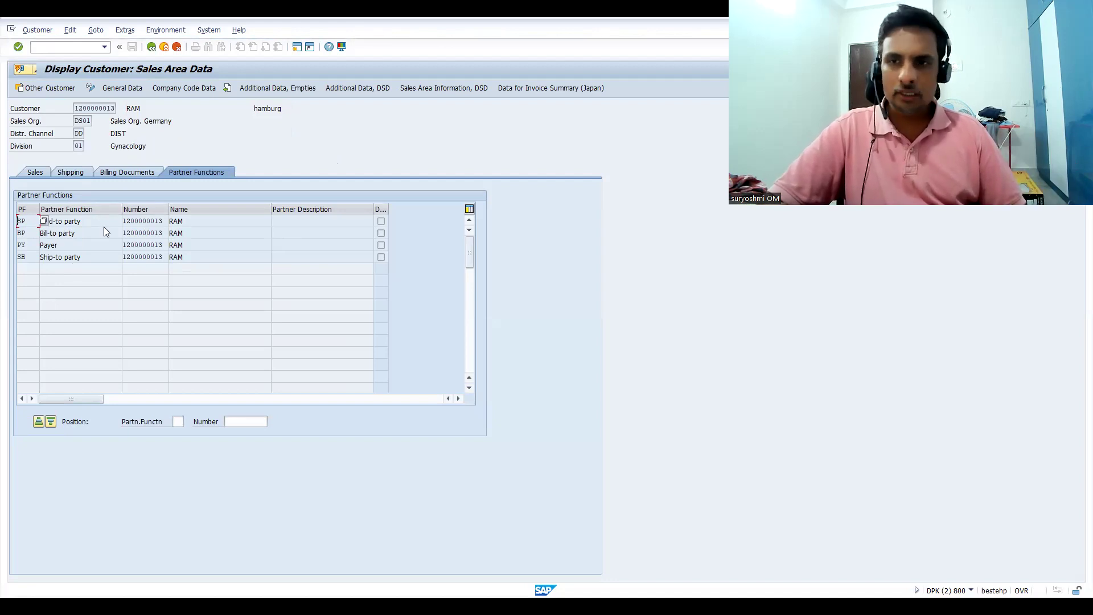
- Start a sales order in VA01 with order type U01 and enter the customer as sold-to party, leaving the PO number blank
{"action": "left_click", "coordinate": [70, 46]}
{"action": "type", "text": "/NVA01"}
{"action": "key", "text": "Return"}
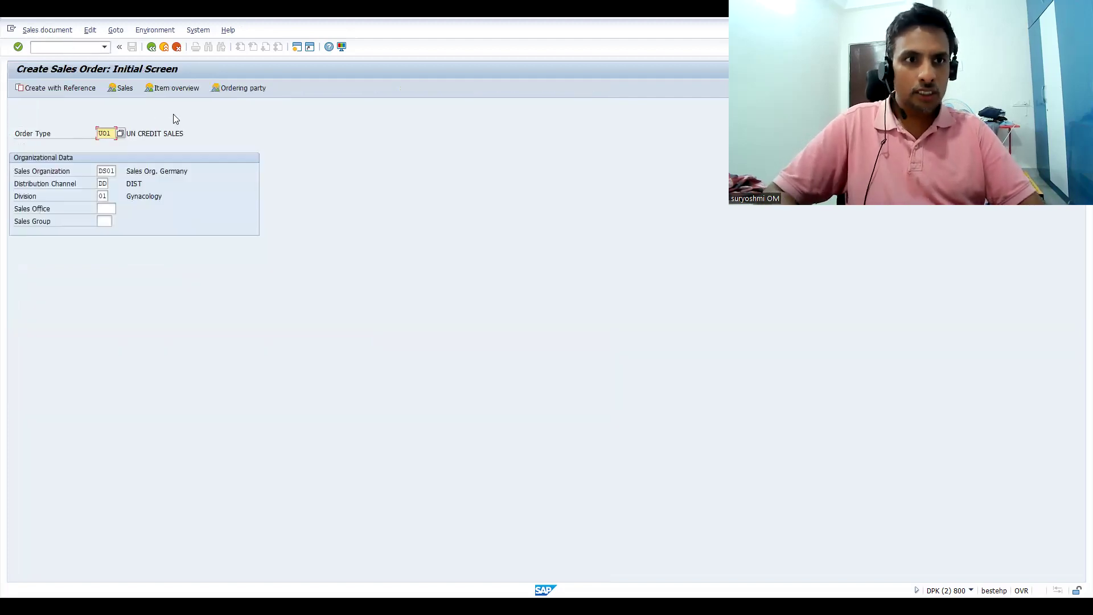
{"action": "key", "text": "Return"}
{"action": "type", "text": "1200000013"}
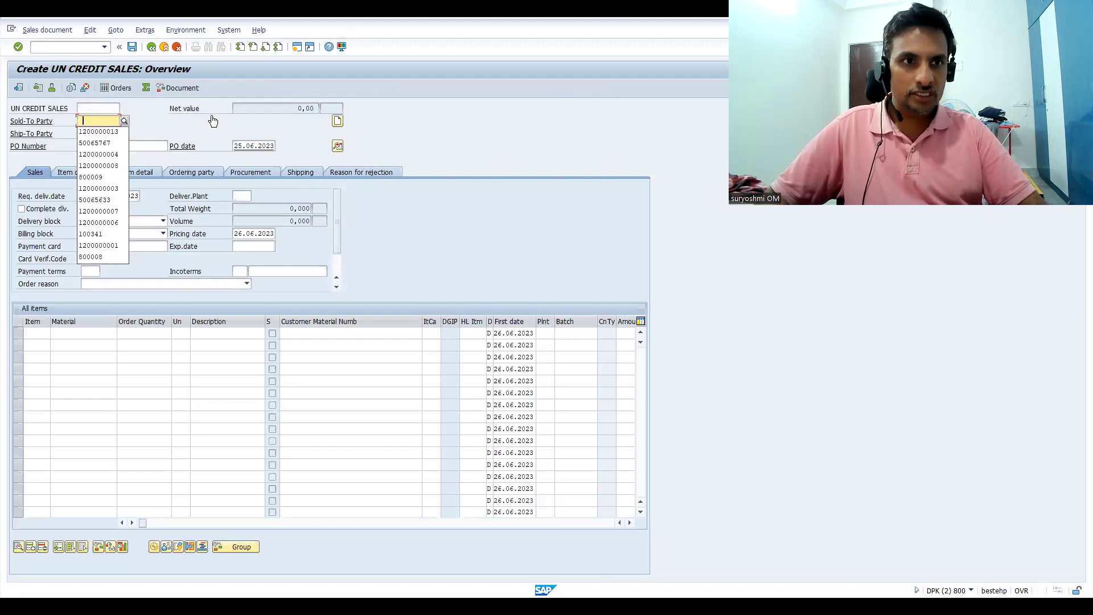
{"action": "key", "text": "Return"}
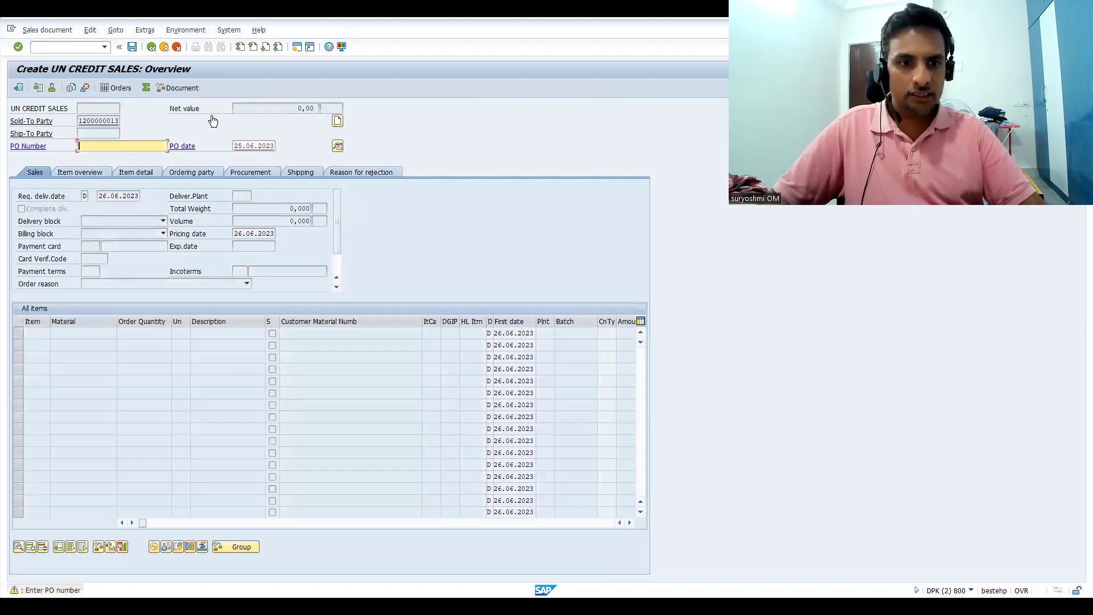
{"action": "key", "text": "Return"}
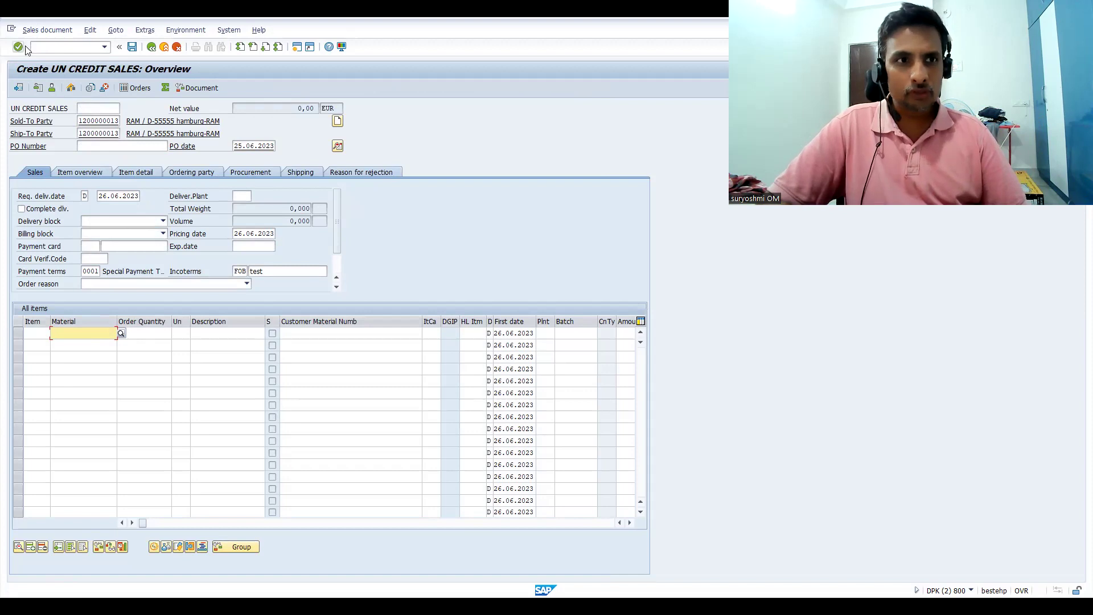
- Leave the unsaved order and open the same customer's sales area data for changing with transaction XD02
{"action": "left_click", "coordinate": [50, 48]}
{"action": "type", "text": "/N"}
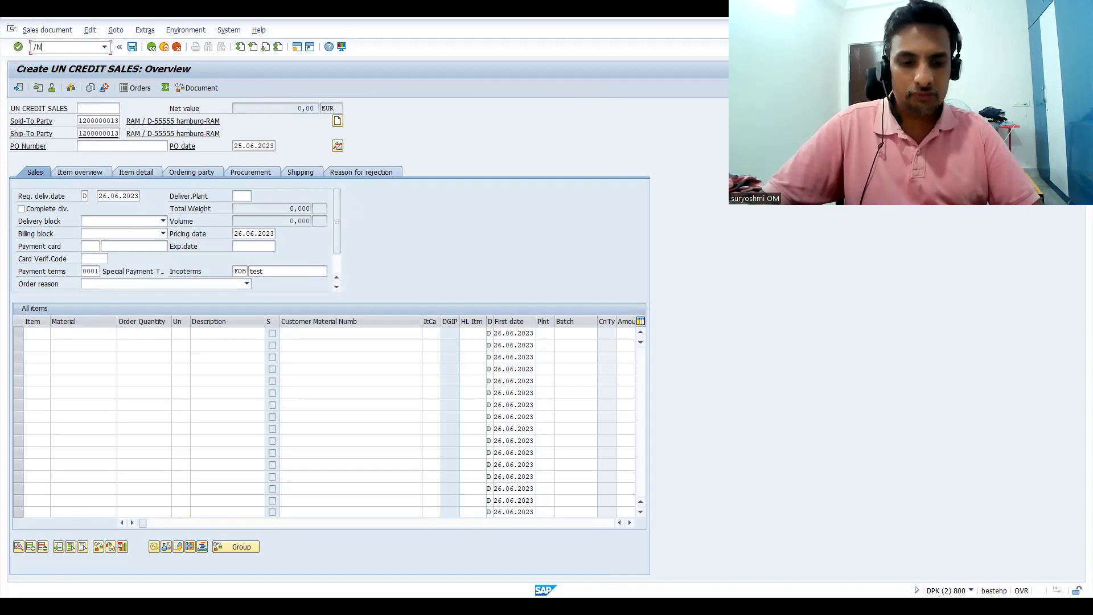
{"action": "type", "text": "XD02"}
{"action": "key", "text": "Return"}
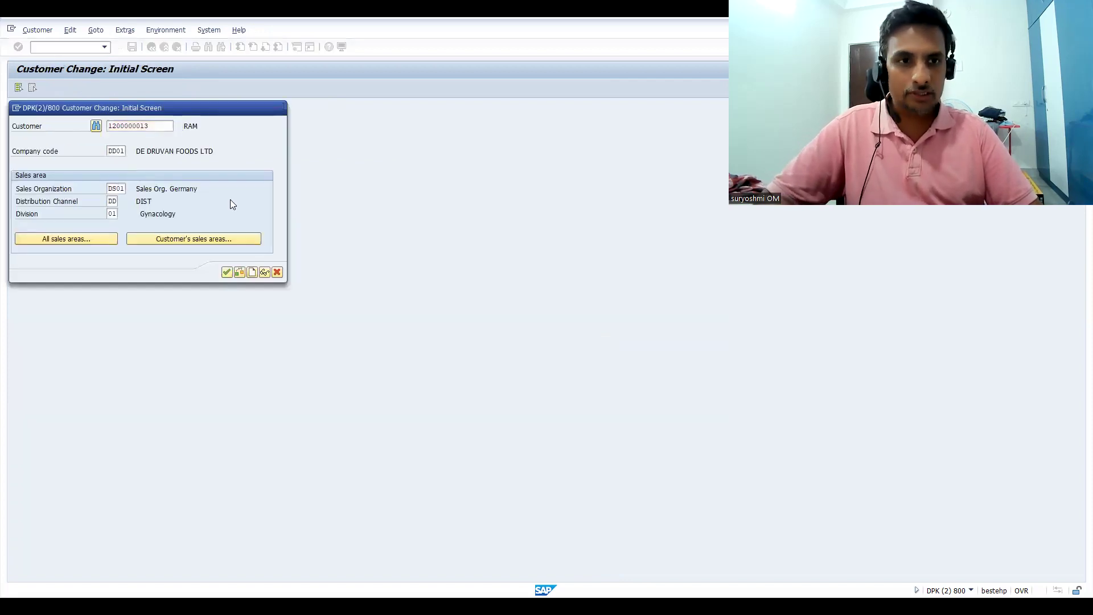
{"action": "key", "text": "Return"}
- Add an SH partner function row assigned to the customer "receiving country as DE Plant"
{"action": "left_click", "coordinate": [36, 270]}
{"action": "type", "text": "SH"}
{"action": "key", "text": "Tab"}
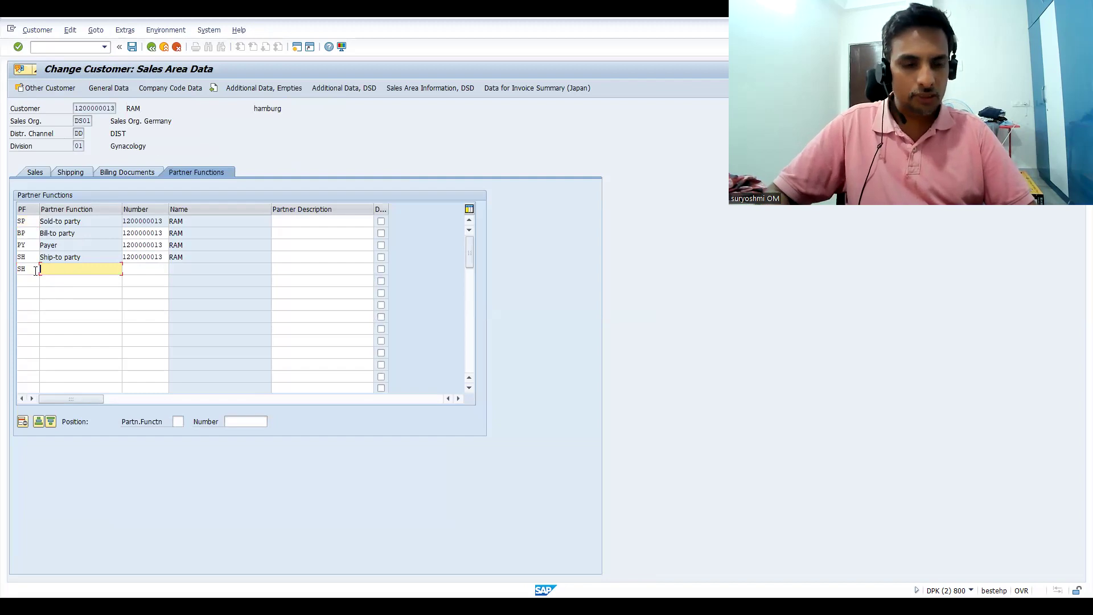
{"action": "key", "text": "Tab"}
{"action": "key", "text": "BackSpace"}
{"action": "key", "text": "Down"}
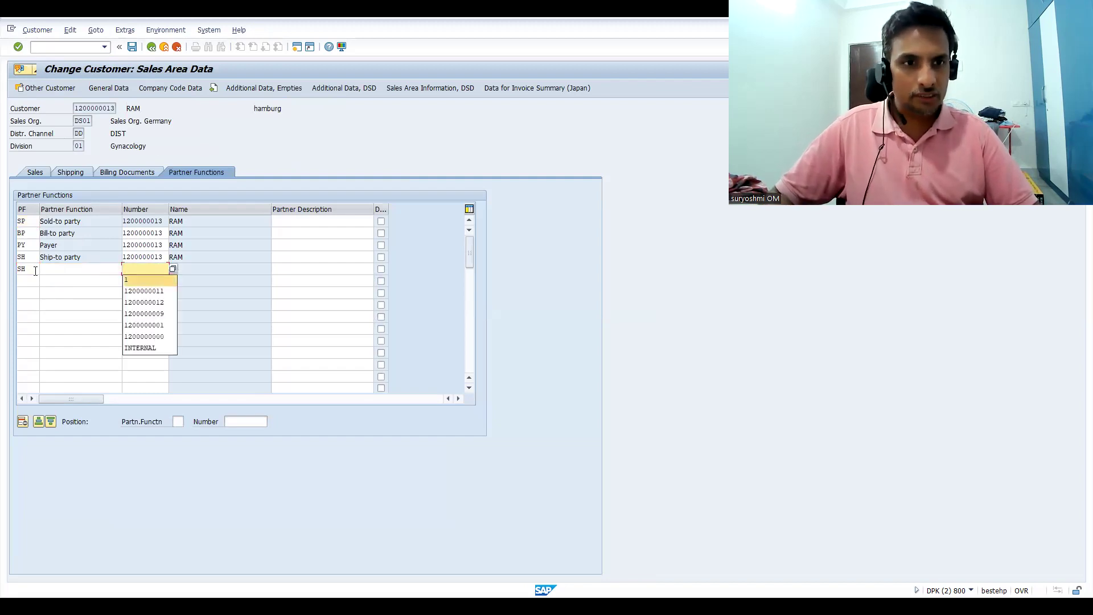
{"action": "key", "text": "Down"}
{"action": "key", "text": "Down"}
{"action": "key", "text": "Return"}
{"action": "key", "text": "Return"}
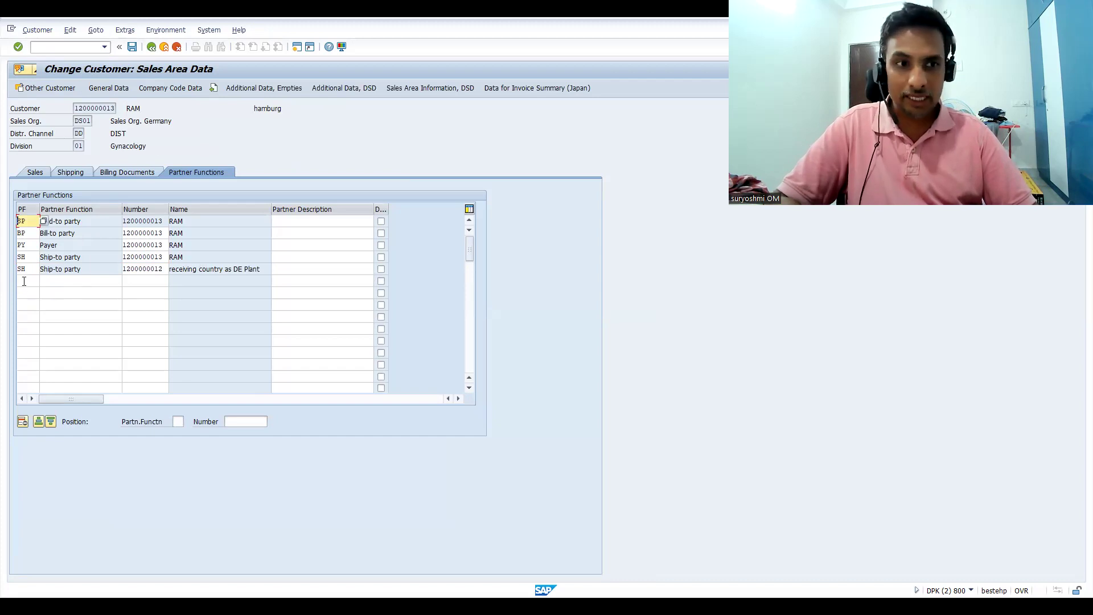
- Add another SH partner function row, entering a different customer number as a further ship-to party
{"action": "left_click", "coordinate": [24, 280]}
{"action": "type", "text": "SH"}
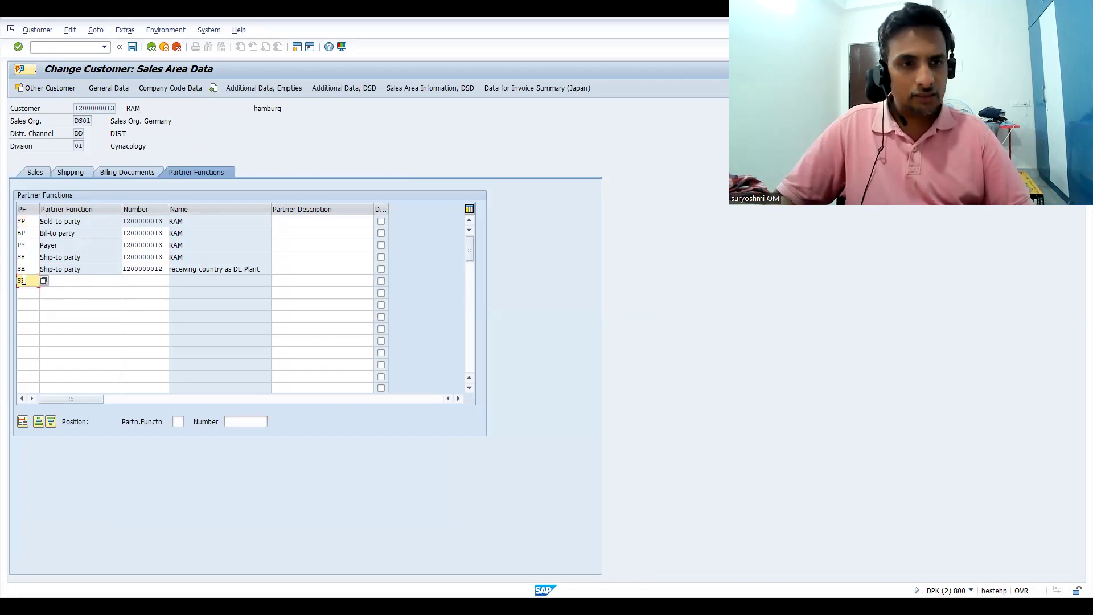
{"action": "key", "text": "Tab"}
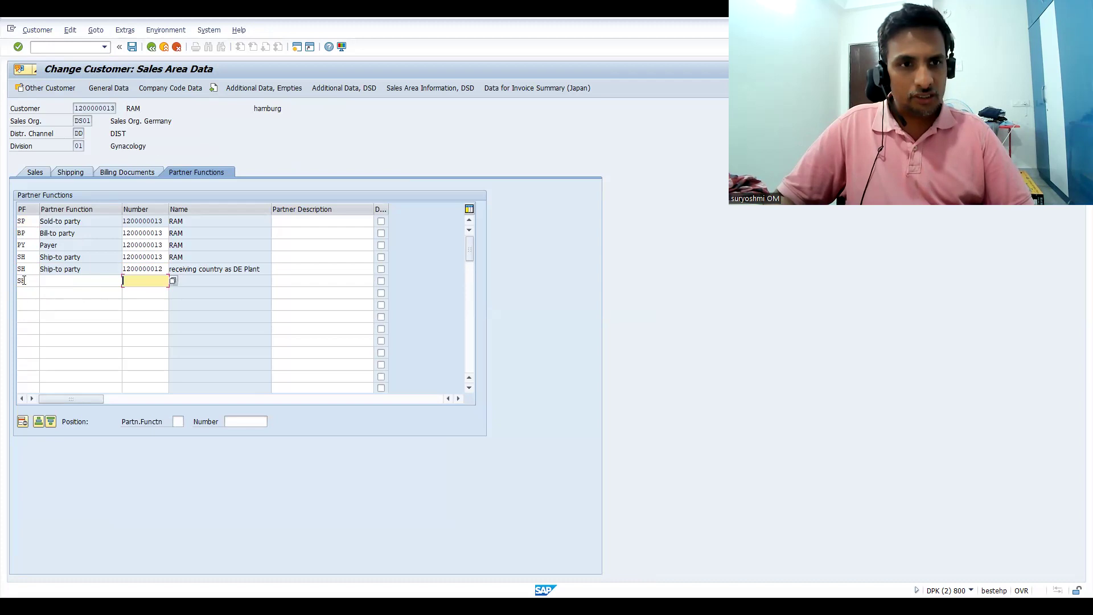
{"action": "key", "text": "Down"}
{"action": "key", "text": "Return"}
{"action": "key", "text": "BackSpace"}
{"action": "type", "text": "4"}
{"action": "key", "text": "Return"}
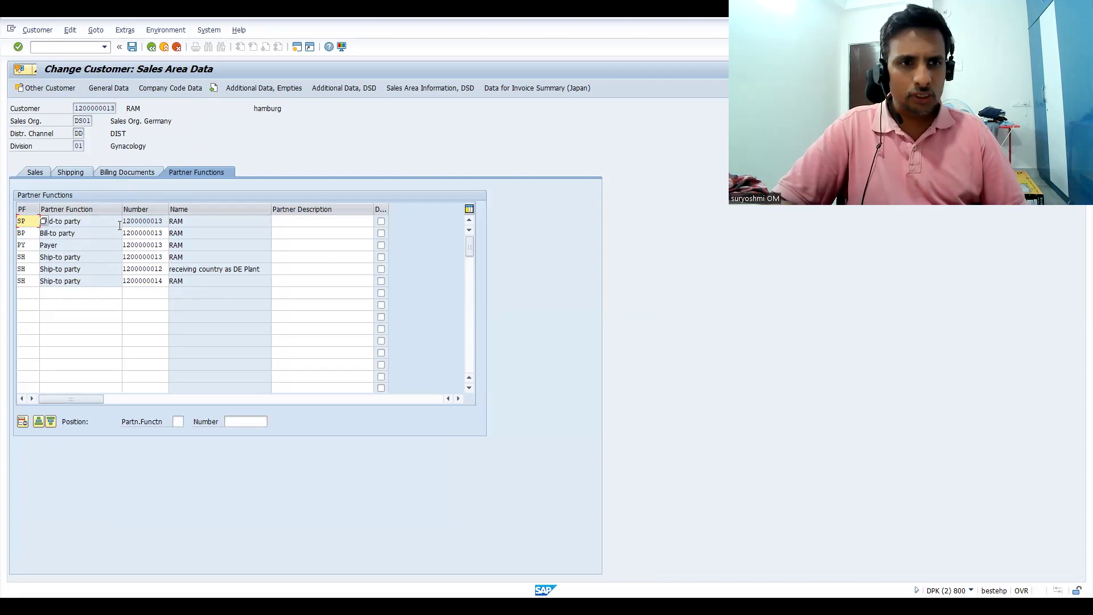
- Add a BP partner function row assigned to the customer "receiving country as DE Plant"
{"action": "left_click", "coordinate": [36, 293]}
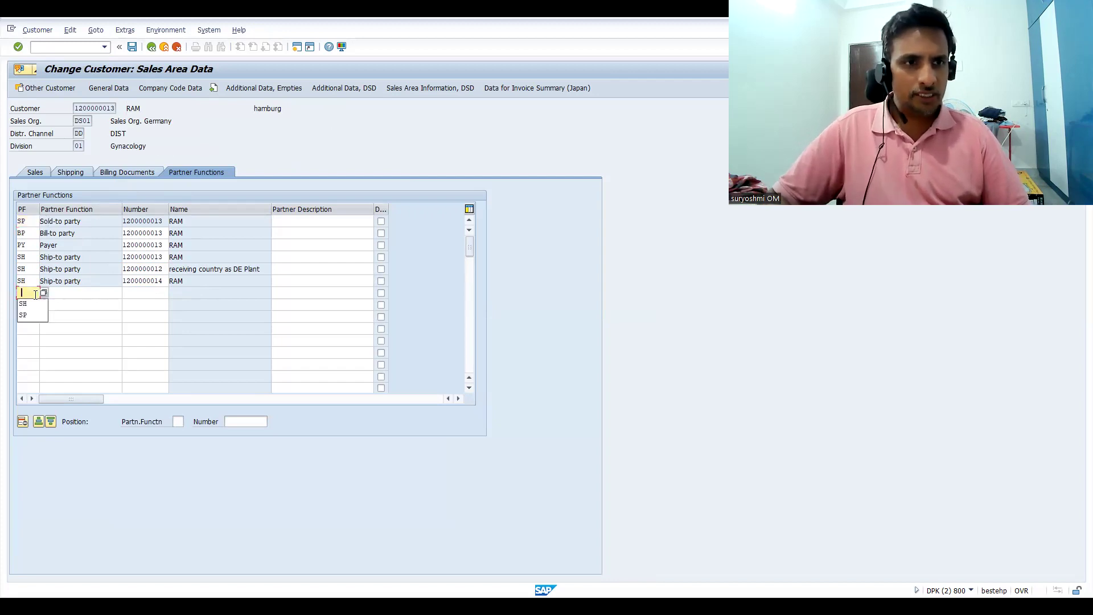
{"action": "key", "text": "Down"}
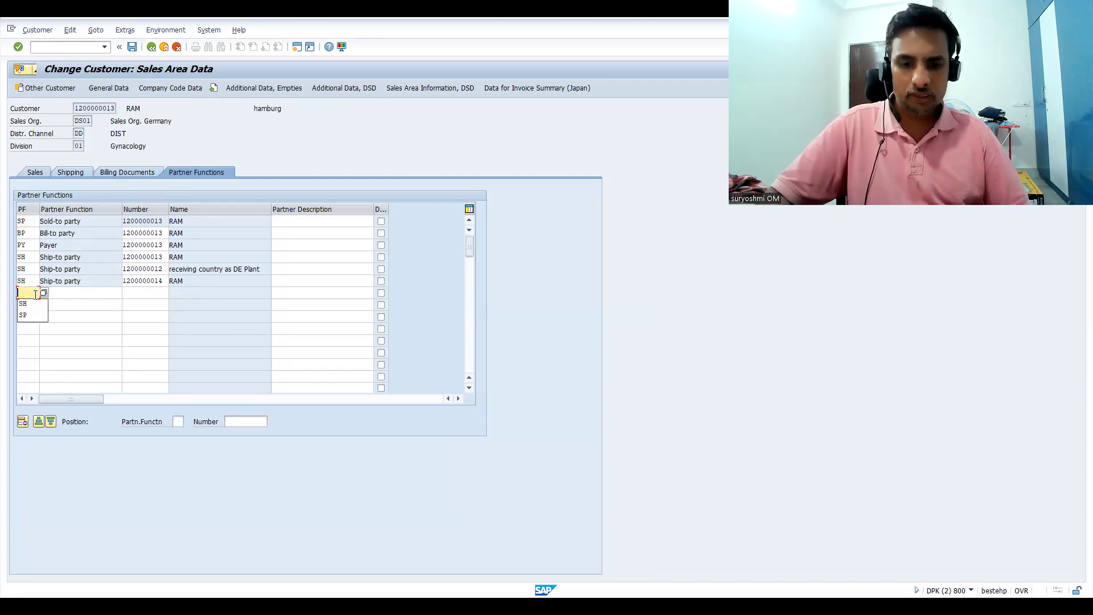
{"action": "type", "text": "BP"}
{"action": "key", "text": "Tab"}
{"action": "key", "text": "Tab"}
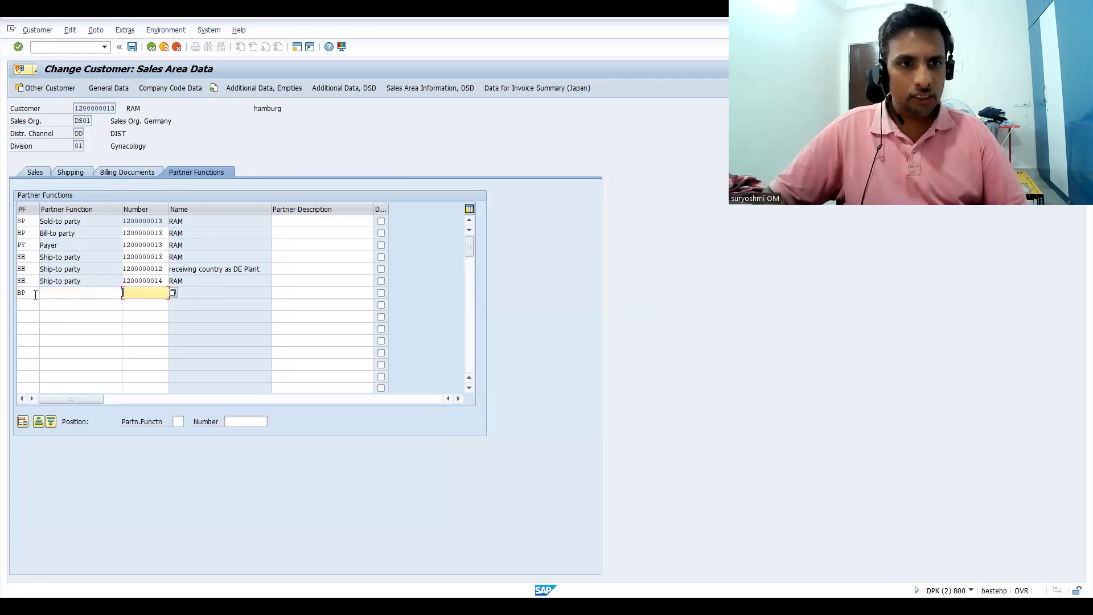
{"action": "key", "text": "Down"}
{"action": "key", "text": "Down"}
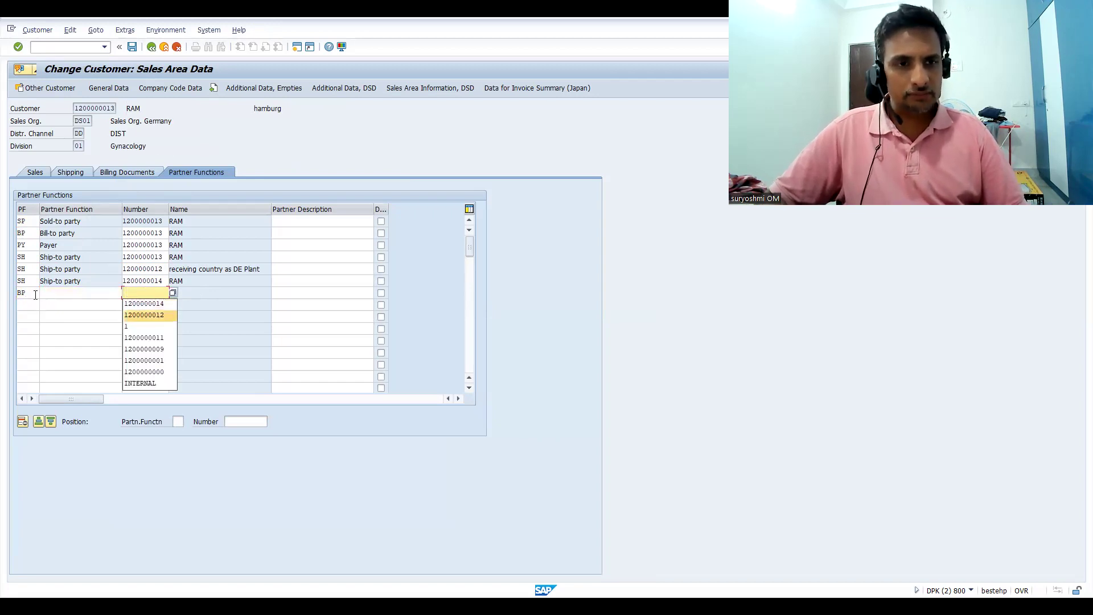
{"action": "key", "text": "Return"}
{"action": "key", "text": "Return"}
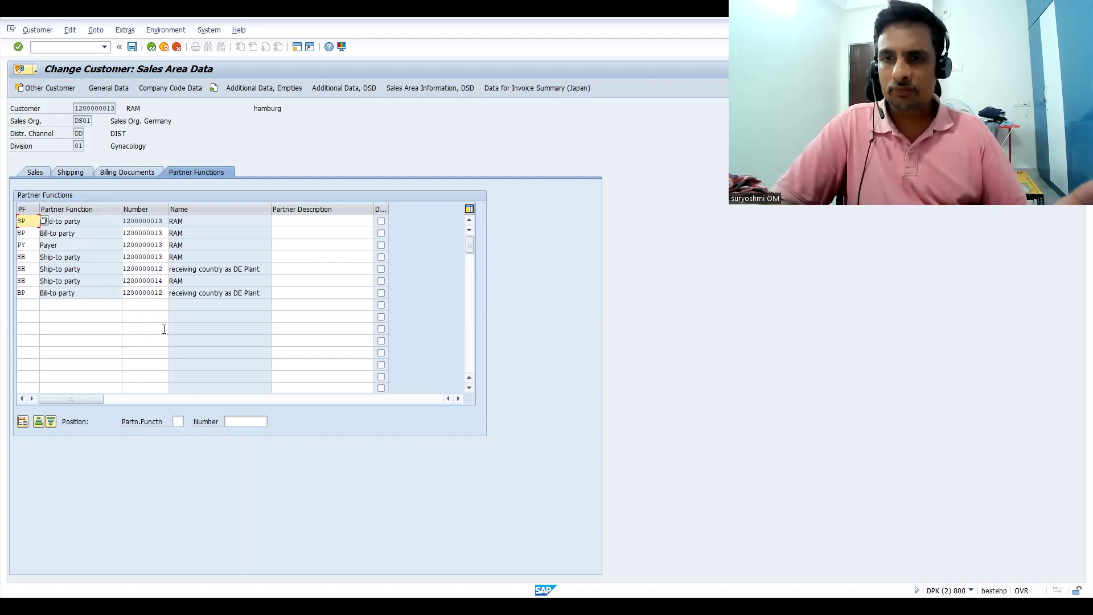
- Position the partner functions list at SH and save the customer changes
{"action": "left_click", "coordinate": [182, 421]}
{"action": "left_click", "coordinate": [182, 421]}
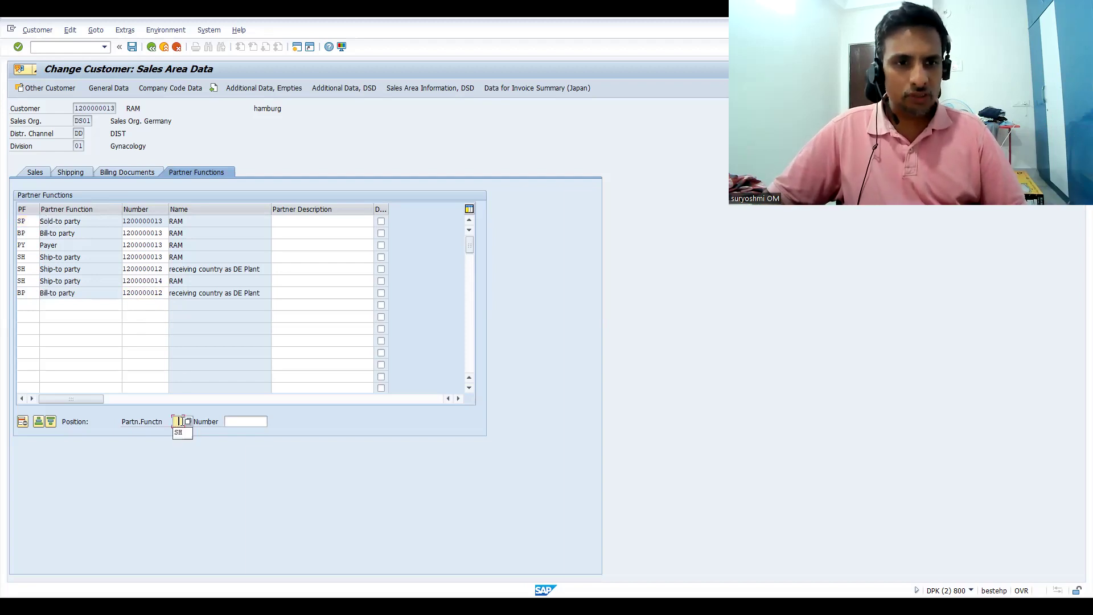
{"action": "left_click", "coordinate": [180, 432]}
{"action": "key", "text": "Return"}
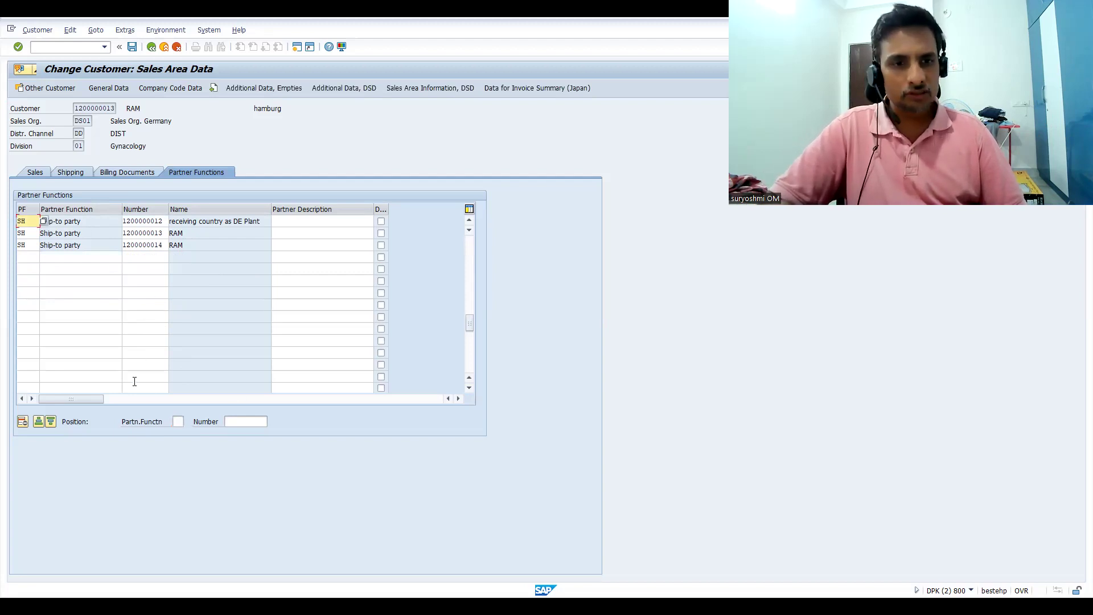
{"action": "left_click", "coordinate": [131, 46]}
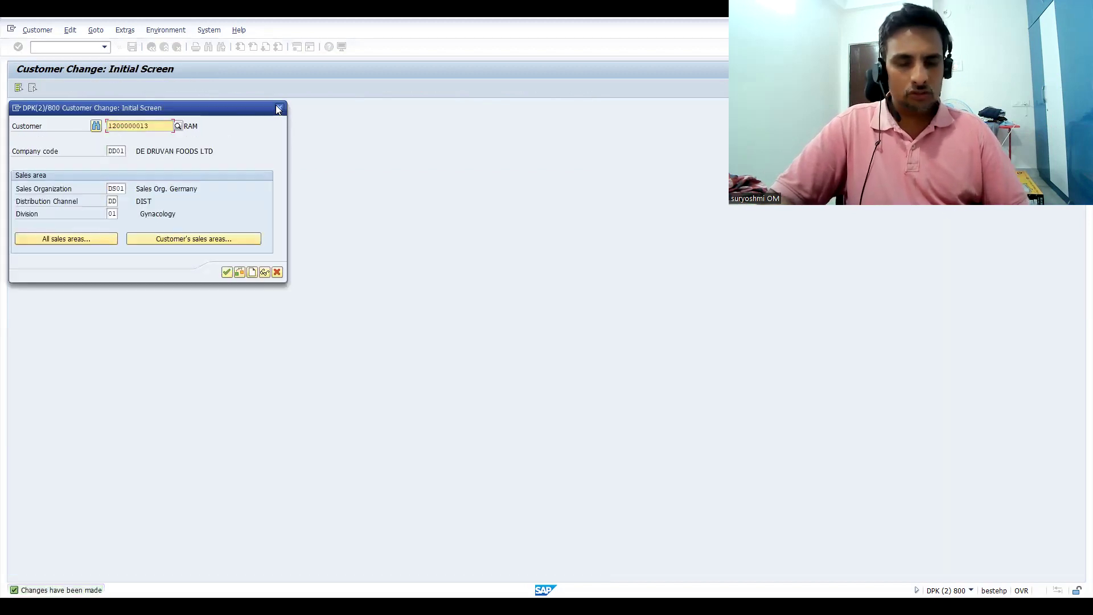
- Leave customer change and start a new U01 order in VA01 with the same customer as sold-to party
{"action": "left_click", "coordinate": [279, 108]}
{"action": "type", "text": "/NVA01"}
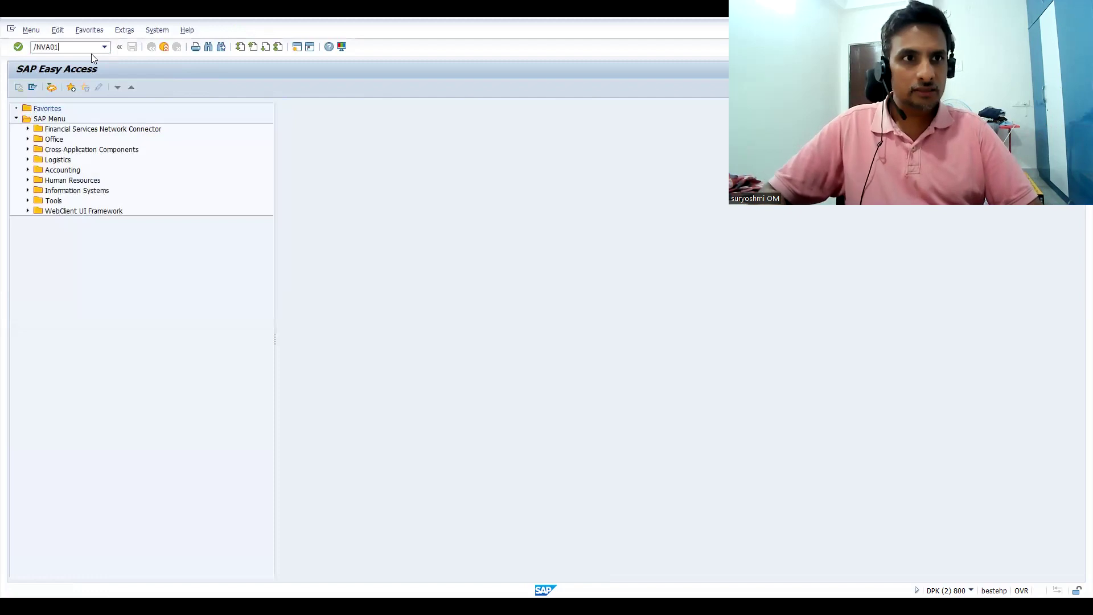
{"action": "key", "text": "Return"}
{"action": "key", "text": "Return"}
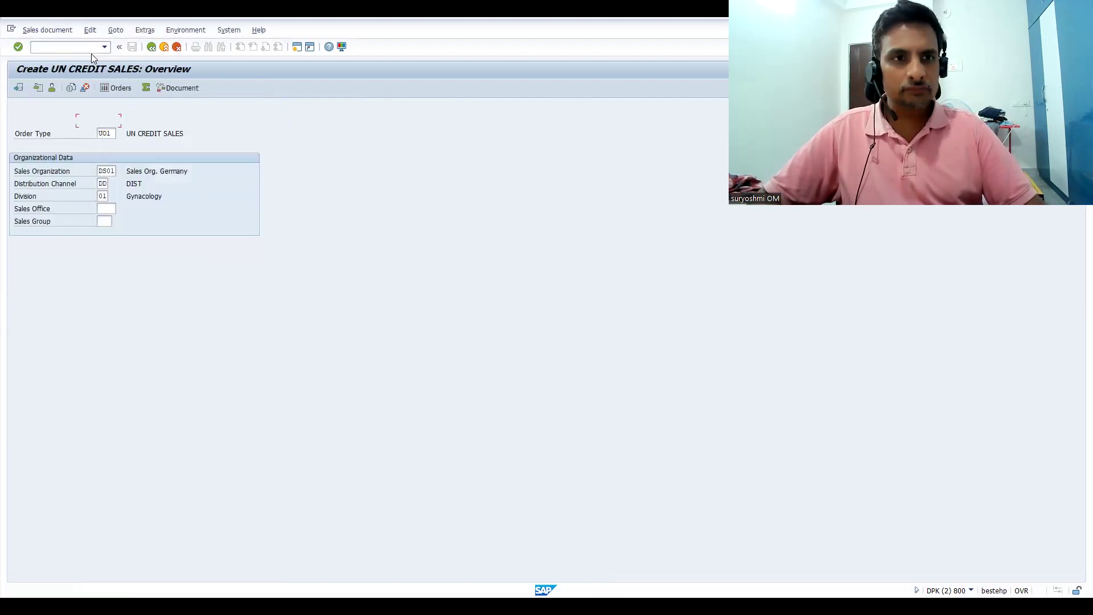
{"action": "key", "text": "Return"}
{"action": "key", "text": "Return"}
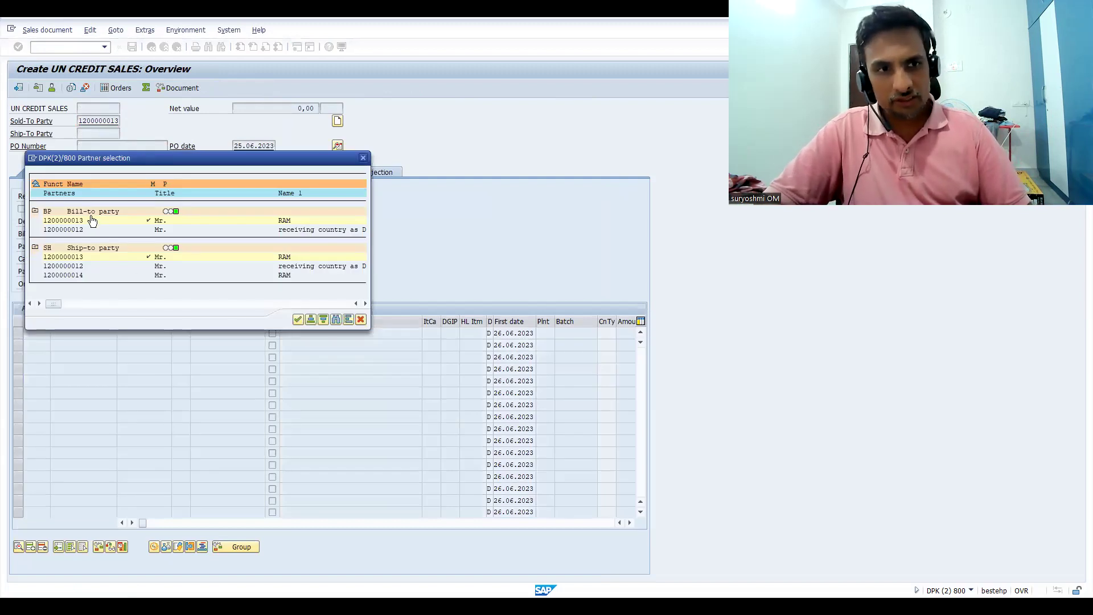
- Try to select the "receiving country as DE Plant" ship-to party, leave the partner selection anyway, and enter the PO number
{"action": "left_click", "coordinate": [79, 266]}
{"action": "left_click", "coordinate": [78, 268]}
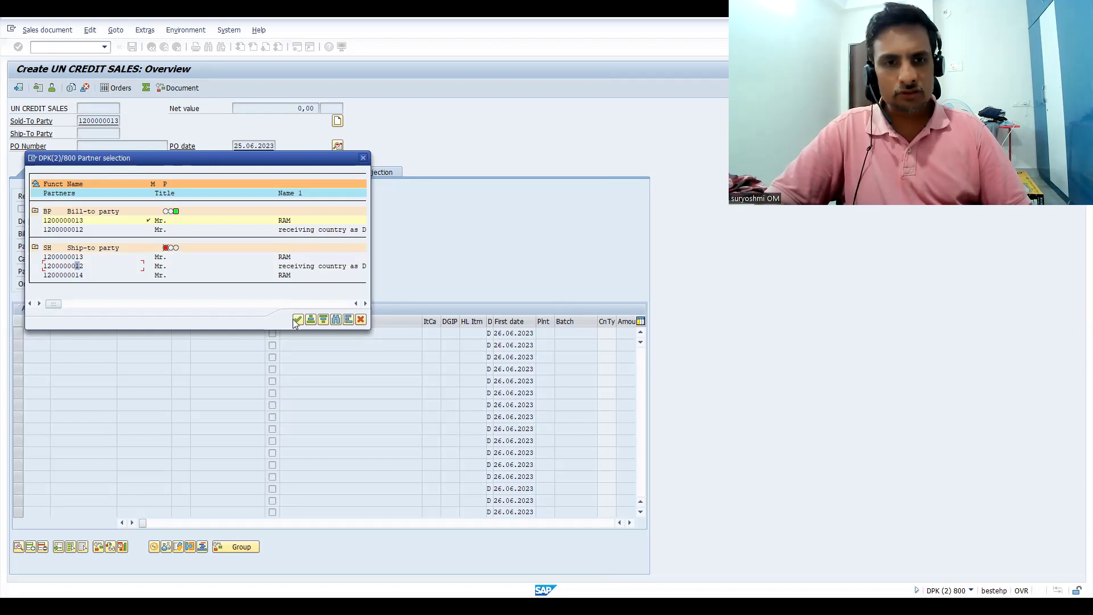
{"action": "left_click", "coordinate": [297, 320]}
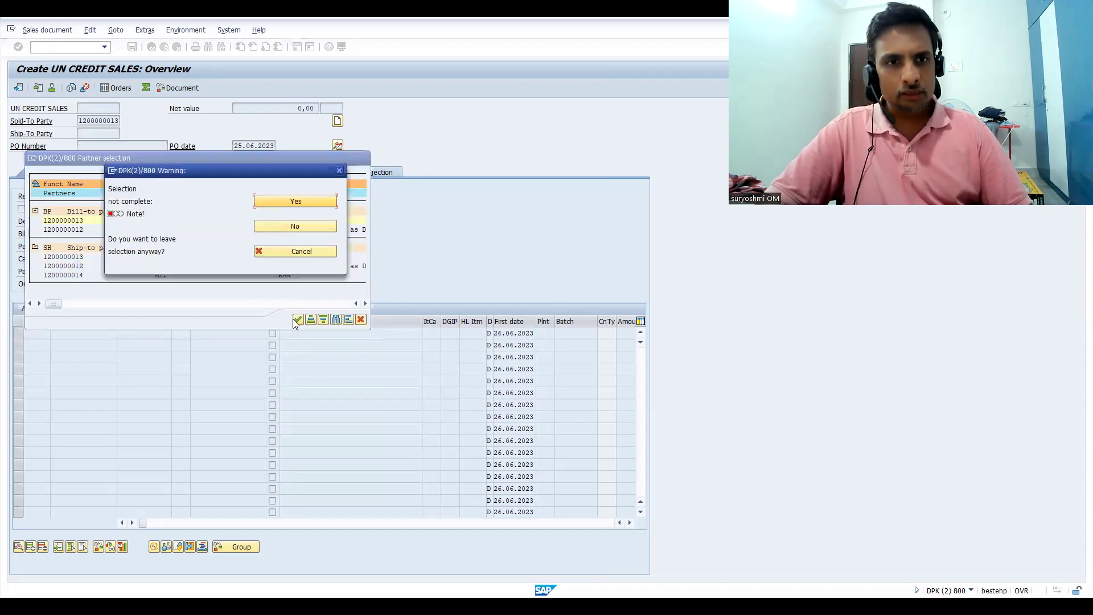
{"action": "left_click", "coordinate": [267, 197]}
{"action": "type", "text": "234"}
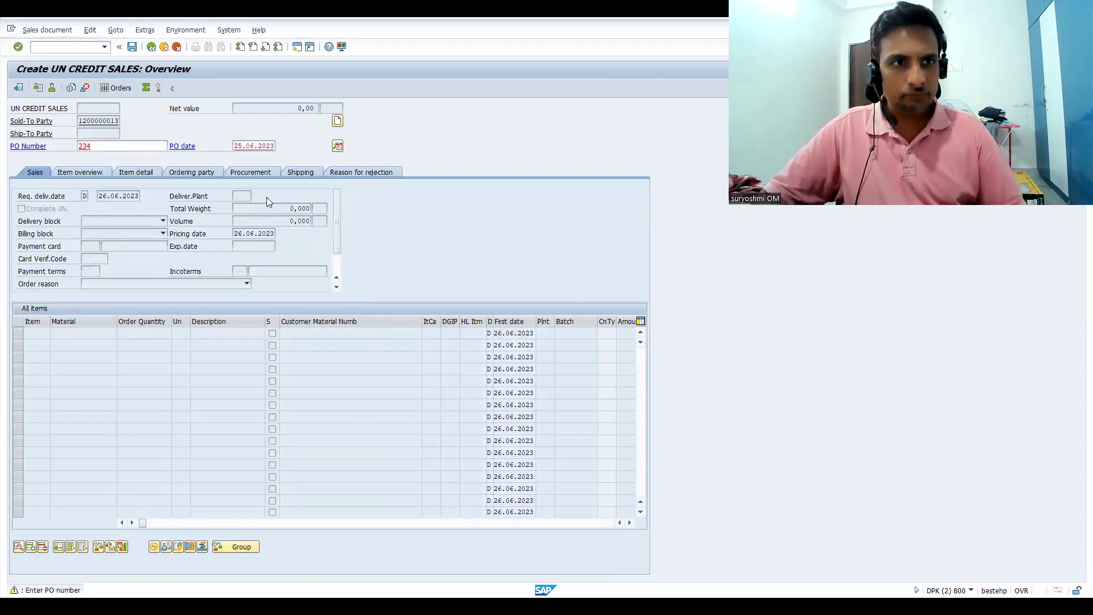
- Confirm the PO entry, abandon this order, and start a new credit sales order in VA01 with the same sold-to customer
{"action": "key", "text": "Return"}
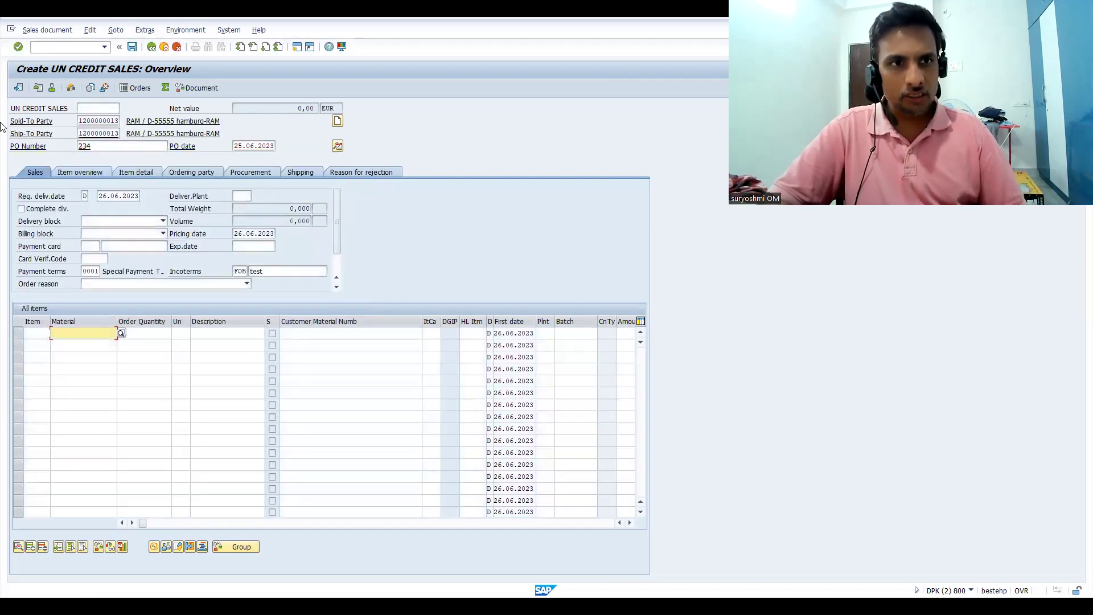
{"action": "left_click", "coordinate": [69, 46]}
{"action": "type", "text": "/nva01"}
{"action": "key", "text": "Return"}
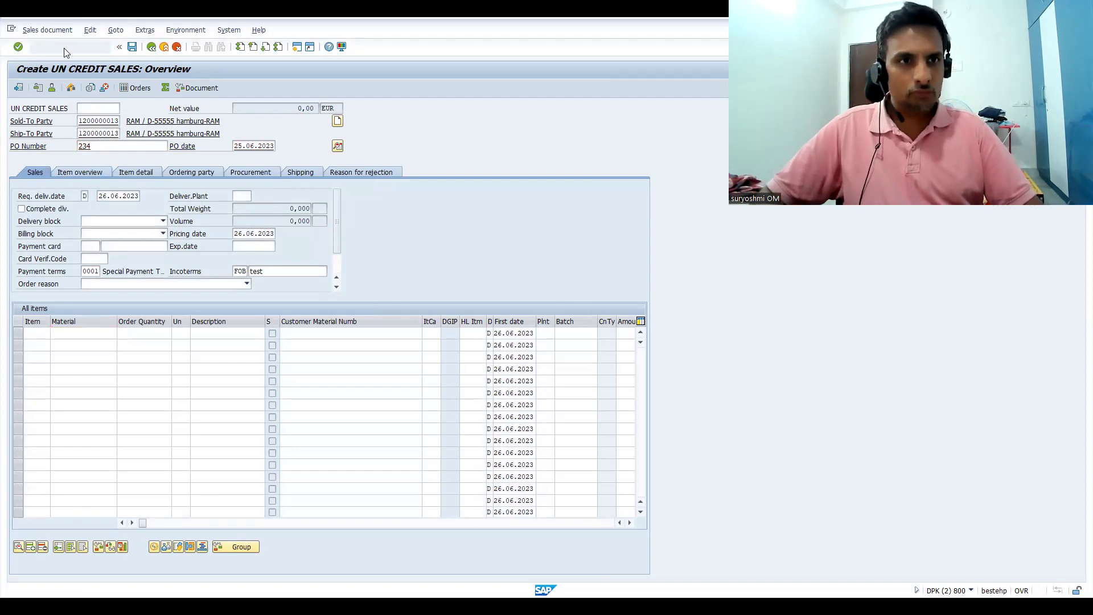
{"action": "key", "text": "Return"}
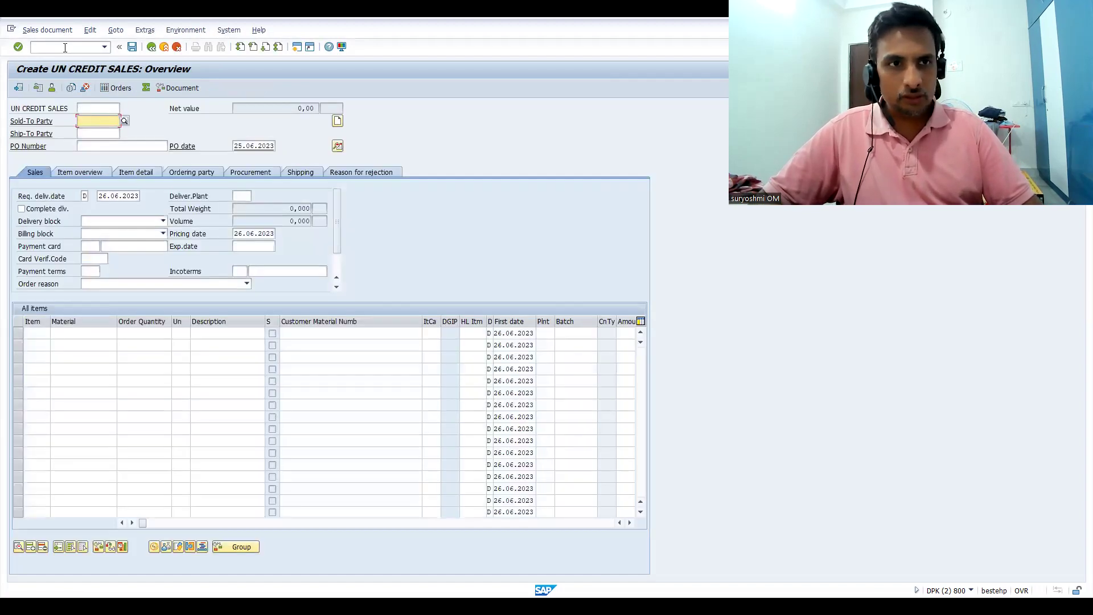
{"action": "key", "text": "Return"}
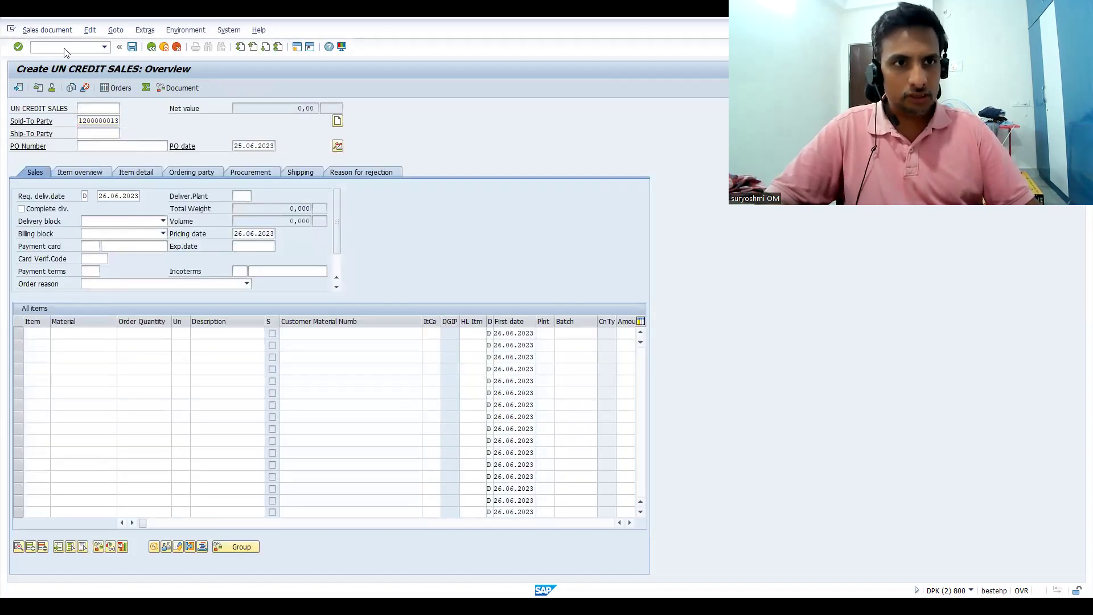
{"action": "key", "text": "Return"}
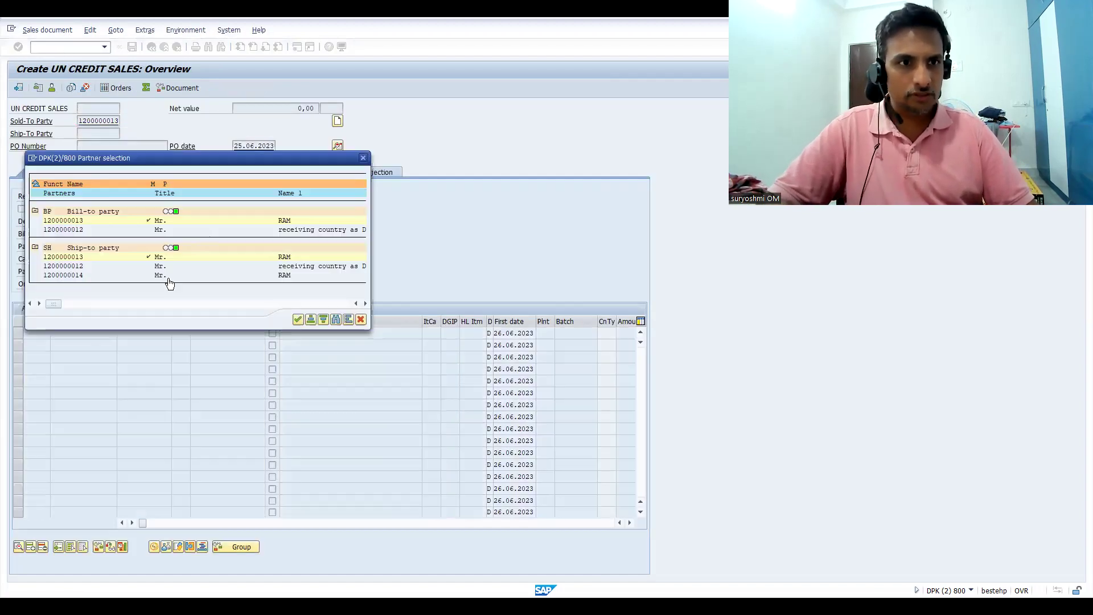
- Choose the third listed ship-to party instead of the preselected one and accept the partner selection
{"action": "left_click", "coordinate": [68, 276]}
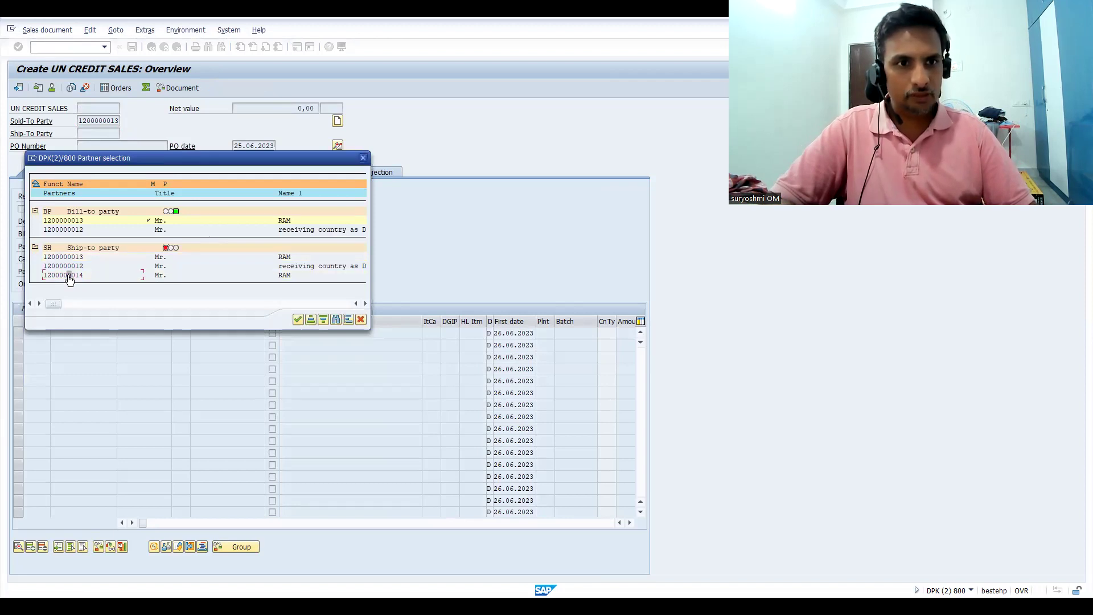
{"action": "left_click", "coordinate": [67, 276]}
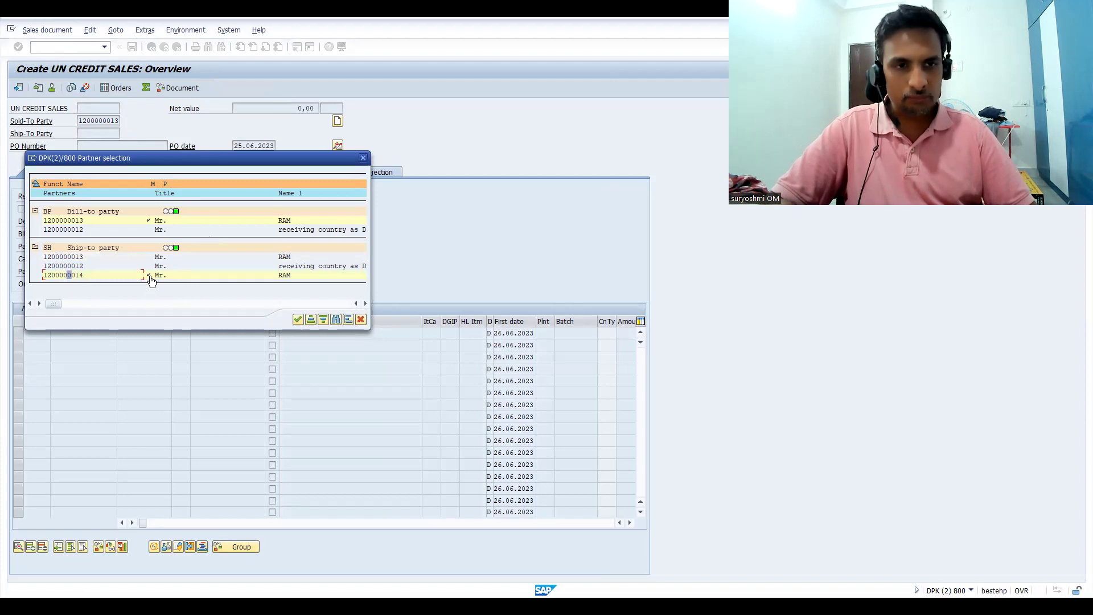
{"action": "left_click", "coordinate": [297, 319]}
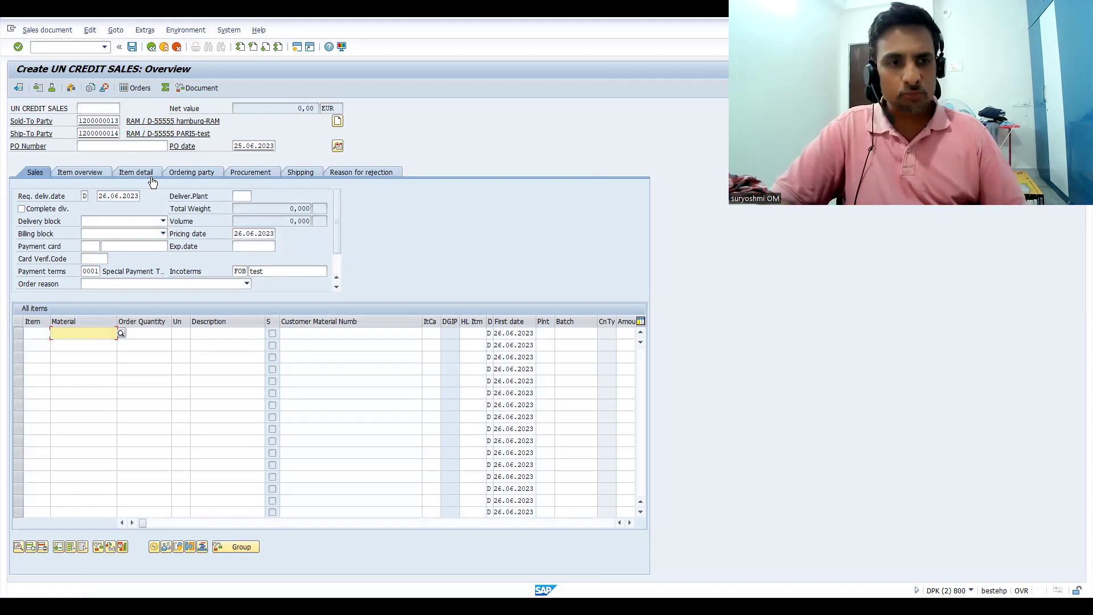
- Add material 50065785 with an order quantity of 1 as the first order item
{"action": "type", "text": "50065785"}
{"action": "key", "text": "Tab"}
{"action": "type", "text": "1"}
{"action": "key", "text": "Return"}
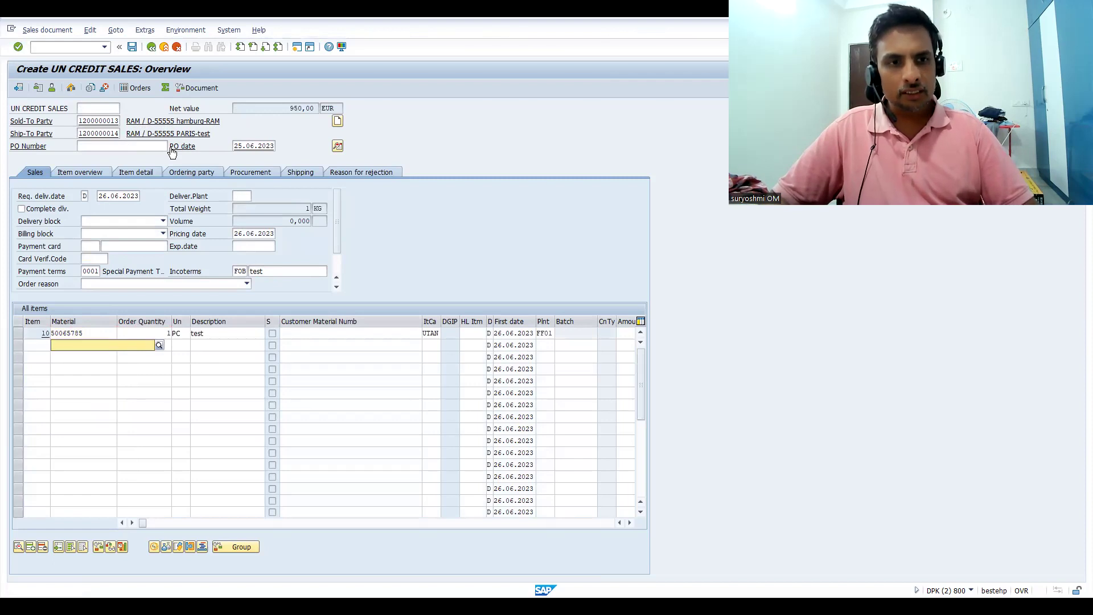
- Try to save the order, inspect the PO number entry in the incompletion log, and return to the order overview
{"action": "key", "text": "ctrl+s"}
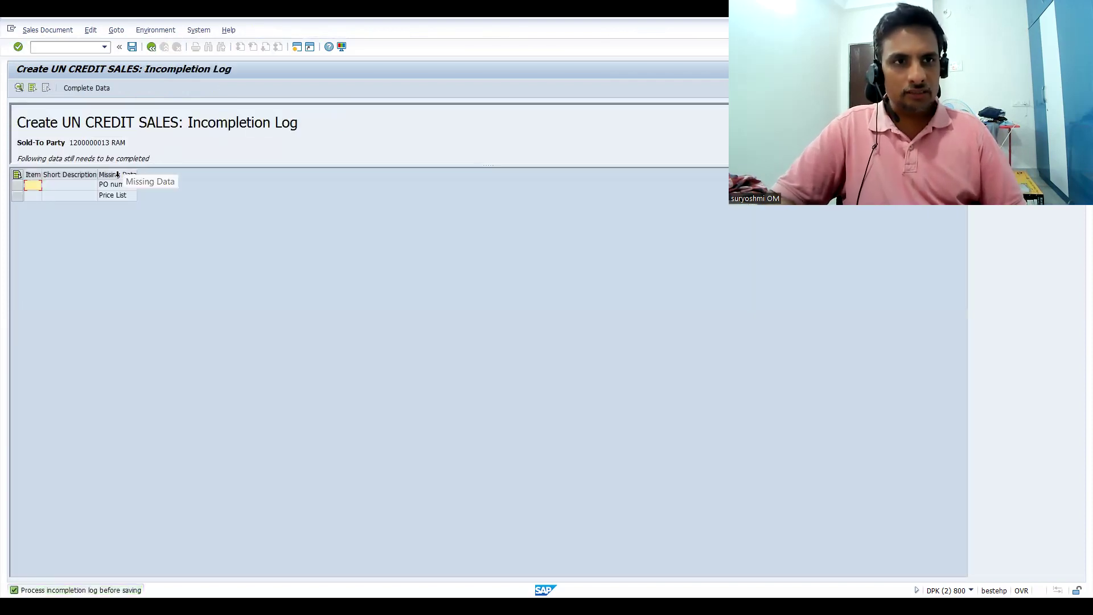
{"action": "left_click", "coordinate": [132, 46]}
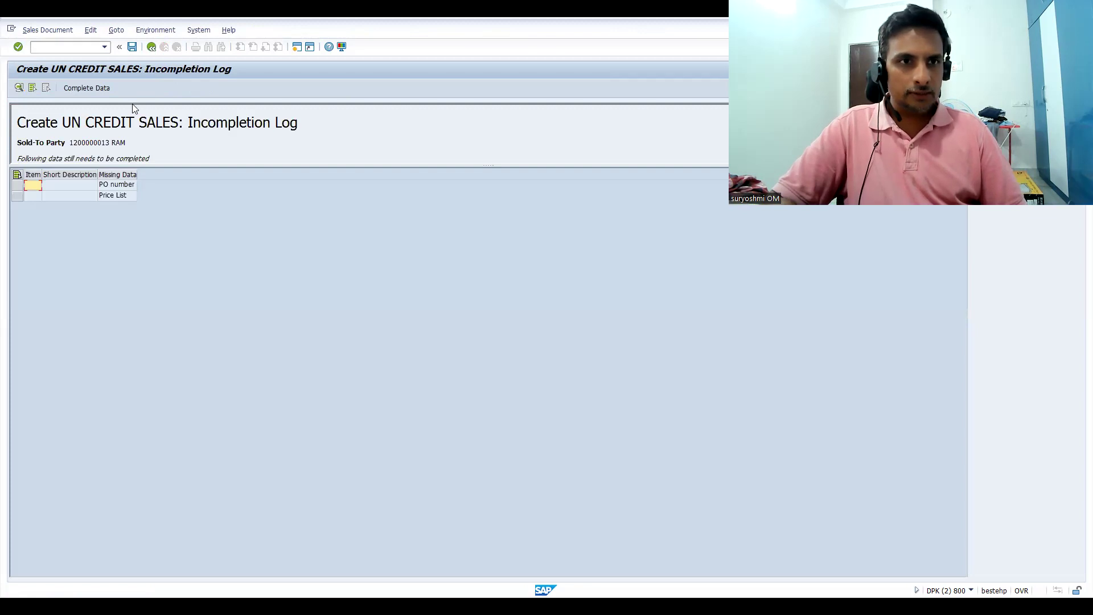
{"action": "double_click", "coordinate": [115, 186]}
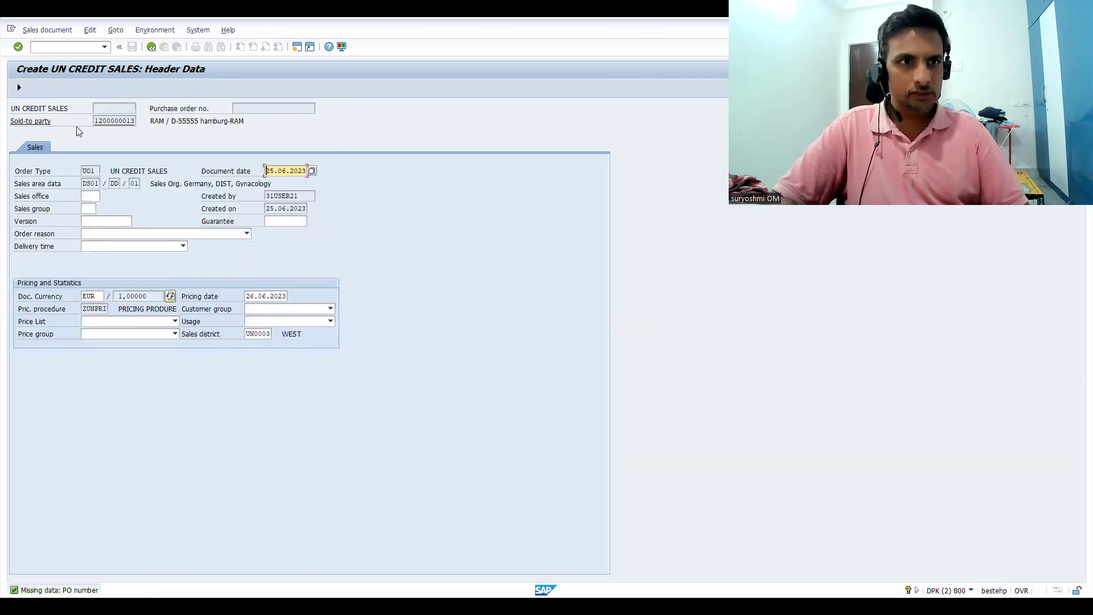
{"action": "left_click", "coordinate": [151, 46]}
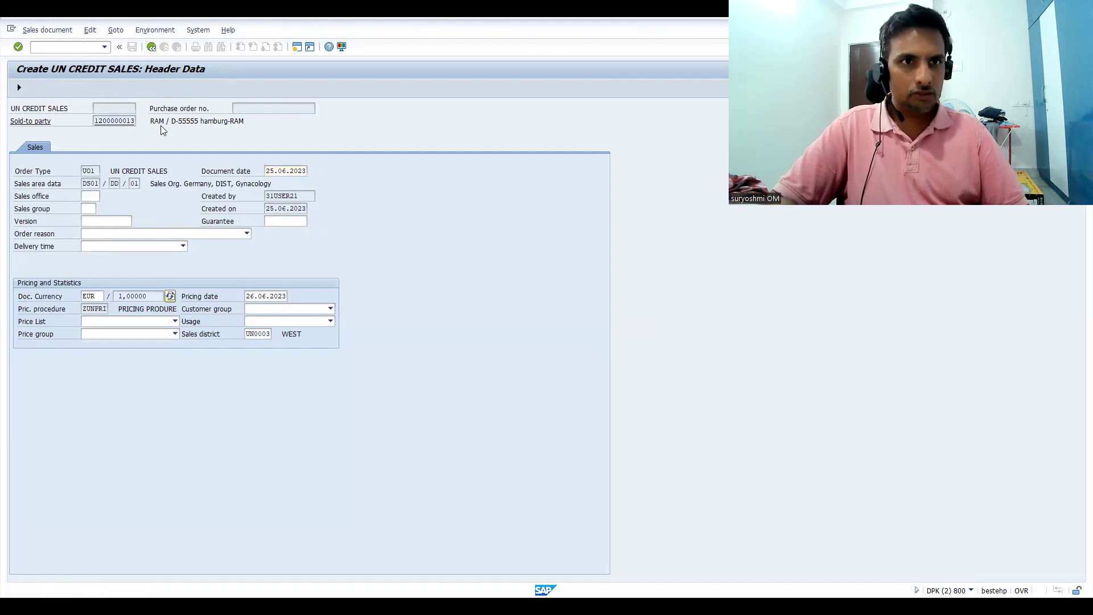
{"action": "left_click", "coordinate": [151, 46]}
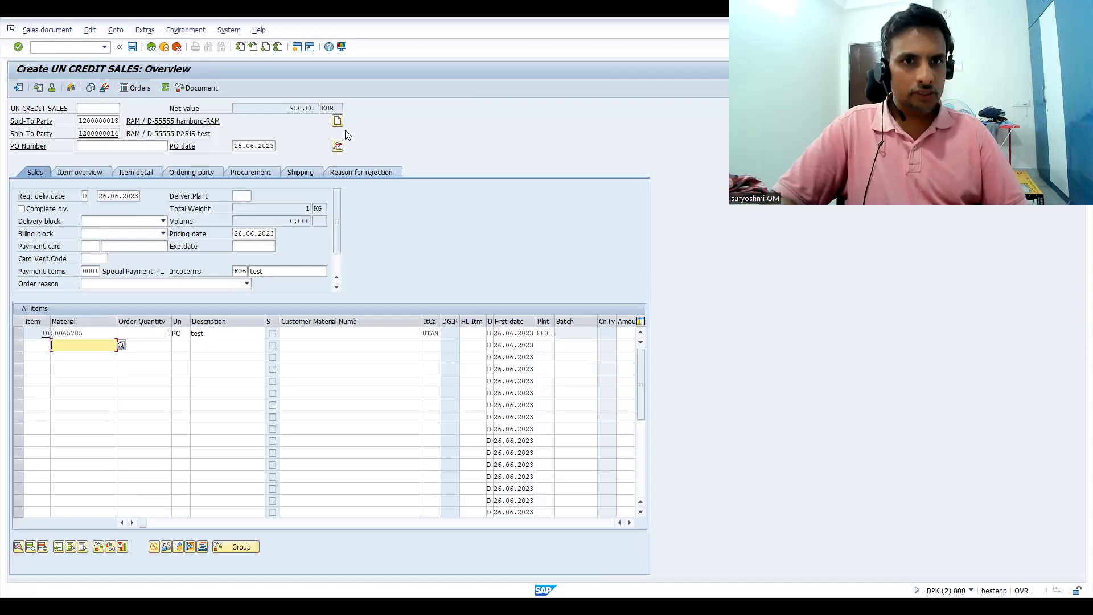
- Open the order's header data and set the sold-to party's PO number to EWEW
{"action": "left_click", "coordinate": [338, 147]}
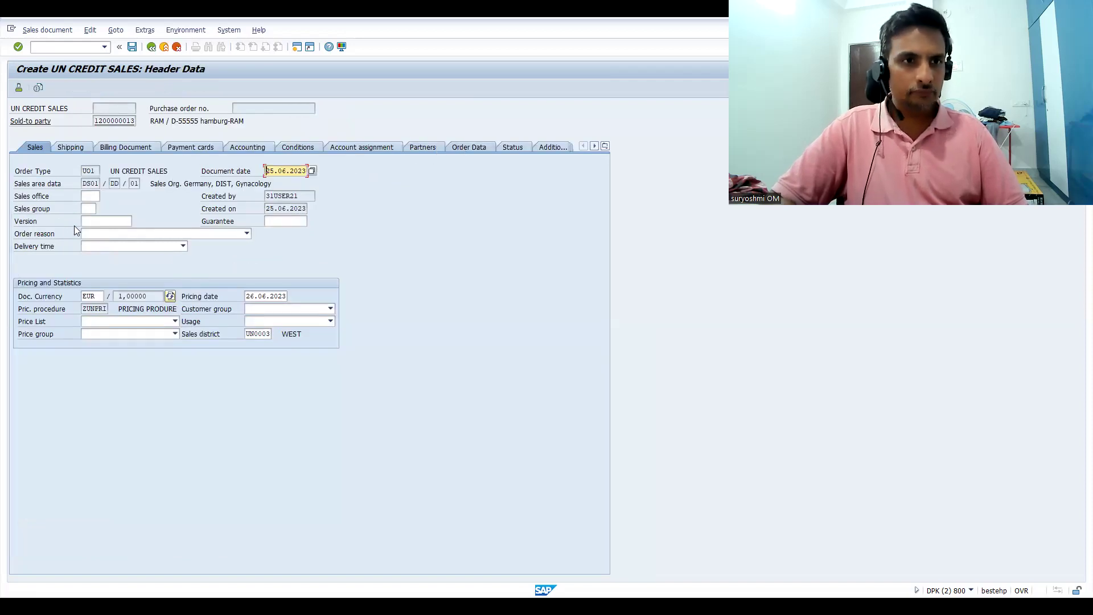
{"action": "left_click", "coordinate": [462, 146]}
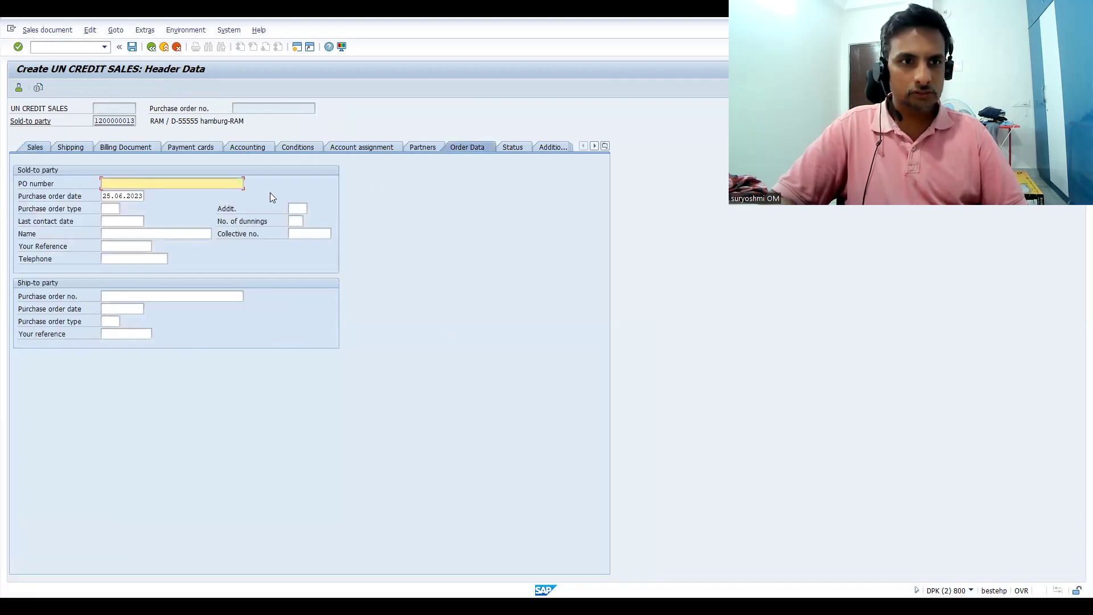
{"action": "type", "text": "EWEW"}
{"action": "key", "text": "Return"}
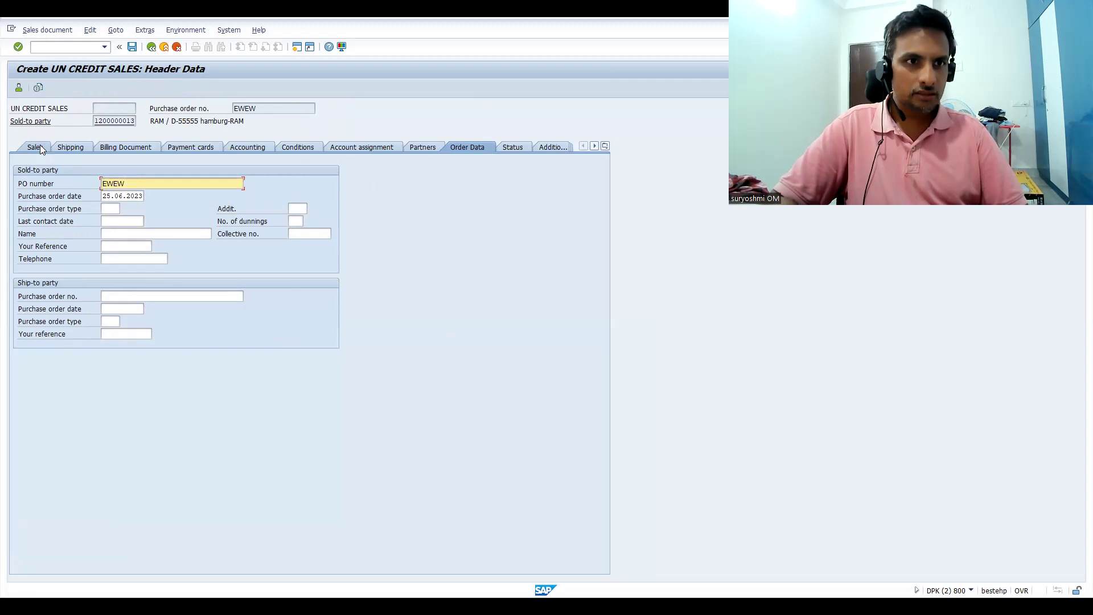
- Choose a price list in the header's sales data, return to the overview, and save the order
{"action": "left_click", "coordinate": [39, 146]}
{"action": "left_click", "coordinate": [152, 322]}
{"action": "left_click", "coordinate": [141, 354]}
{"action": "key", "text": "F3"}
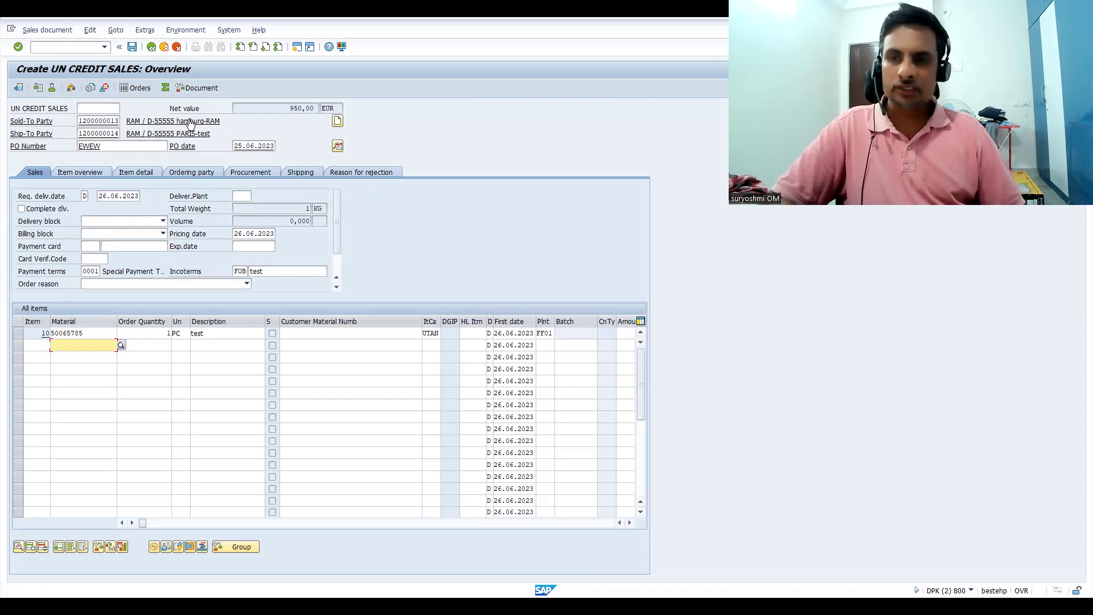
{"action": "left_click", "coordinate": [135, 46]}
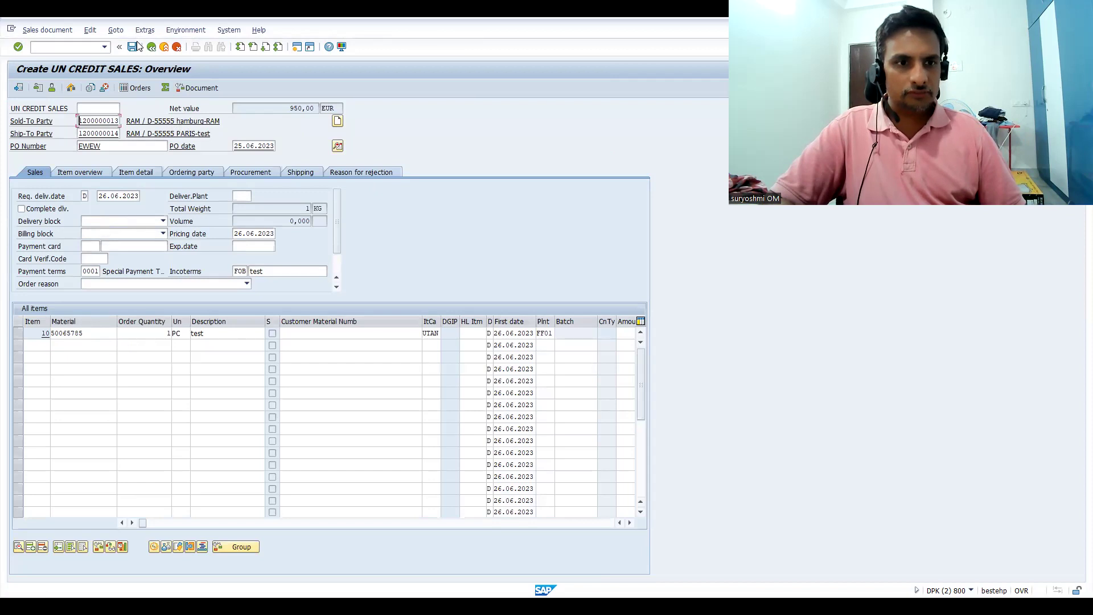
- Start an outbound delivery in VL01N for the saved order from shipping point FF01
{"action": "left_click", "coordinate": [57, 46]}
{"action": "type", "text": "/NVL01N"}
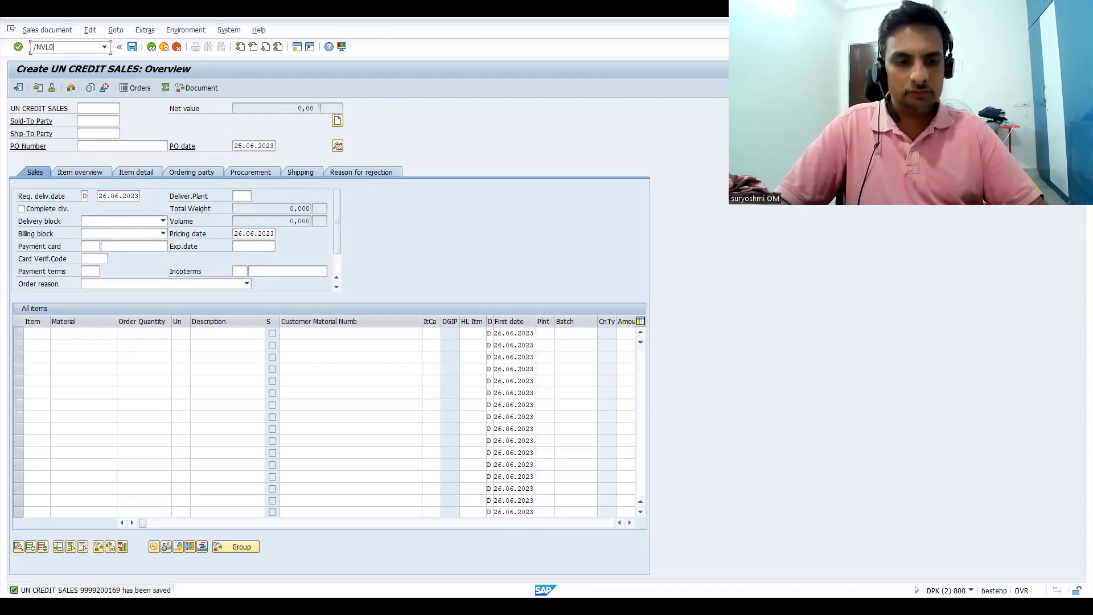
{"action": "key", "text": "Return"}
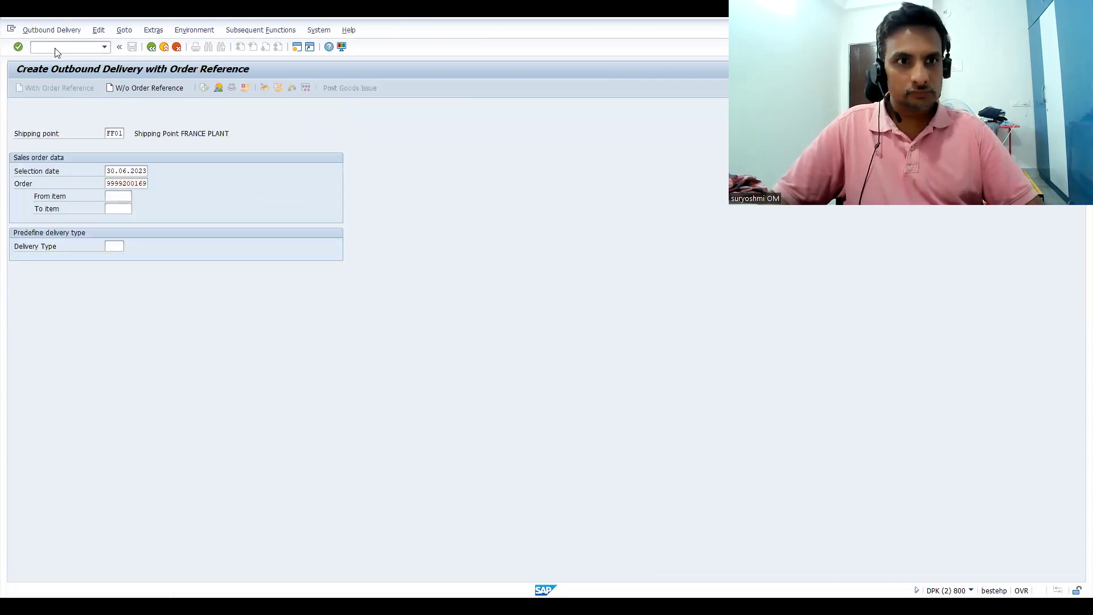
{"action": "key", "text": "Return"}
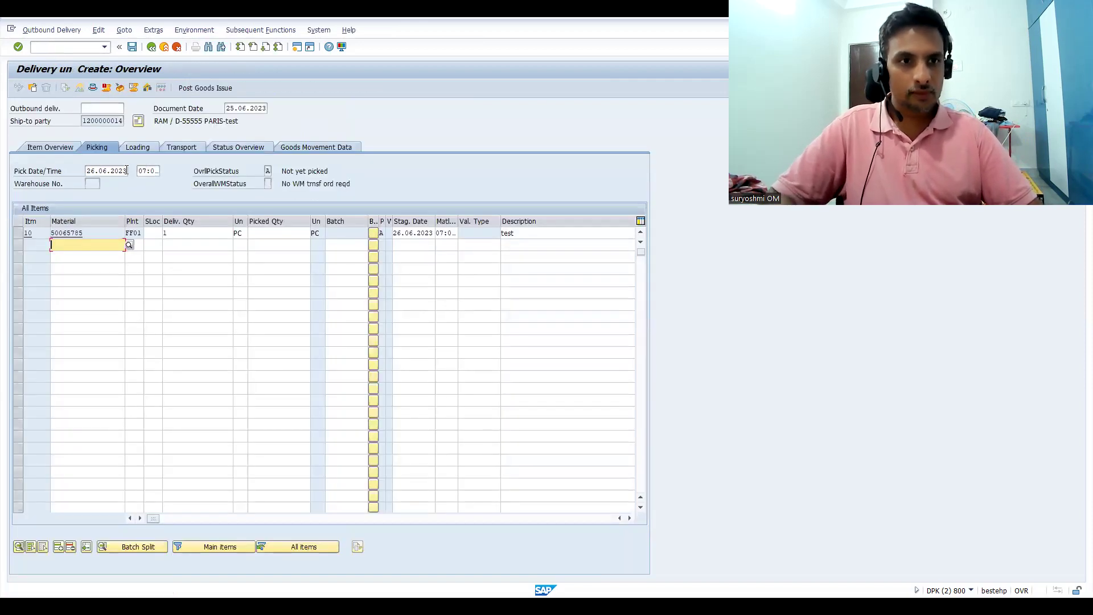
- Set the delivery item's storage location to SALZ and its delivery and picked quantities to 1, and post goods issue
{"action": "left_click", "coordinate": [154, 232]}
{"action": "type", "text": "SA02"}
{"action": "key", "text": "Tab"}
{"action": "type", "text": "1"}
{"action": "key", "text": "Tab"}
{"action": "type", "text": "1"}
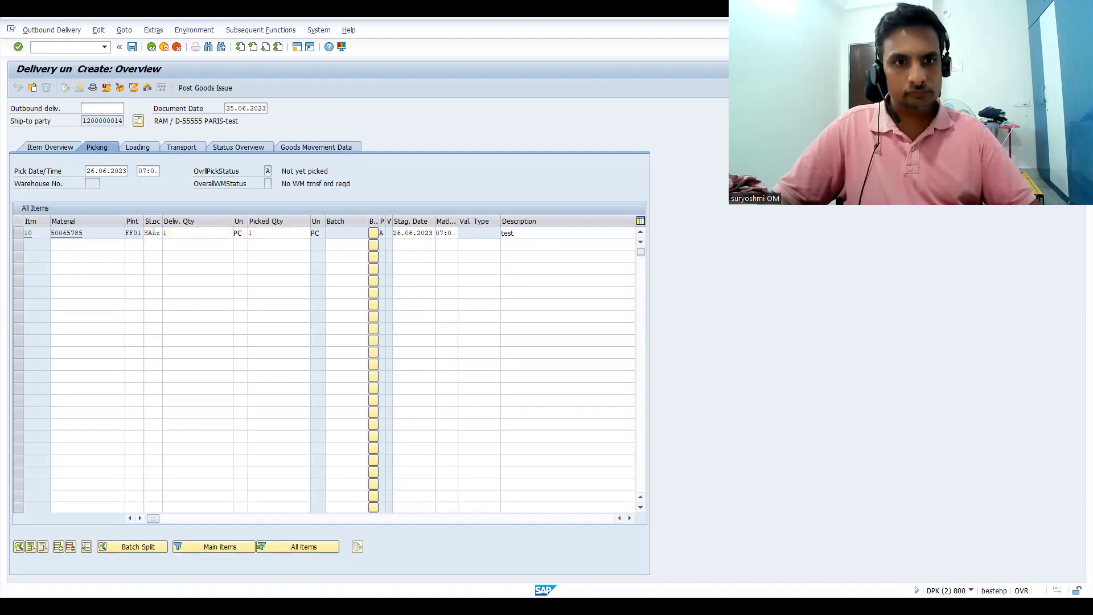
{"action": "key", "text": "Return"}
{"action": "left_click", "coordinate": [205, 87]}
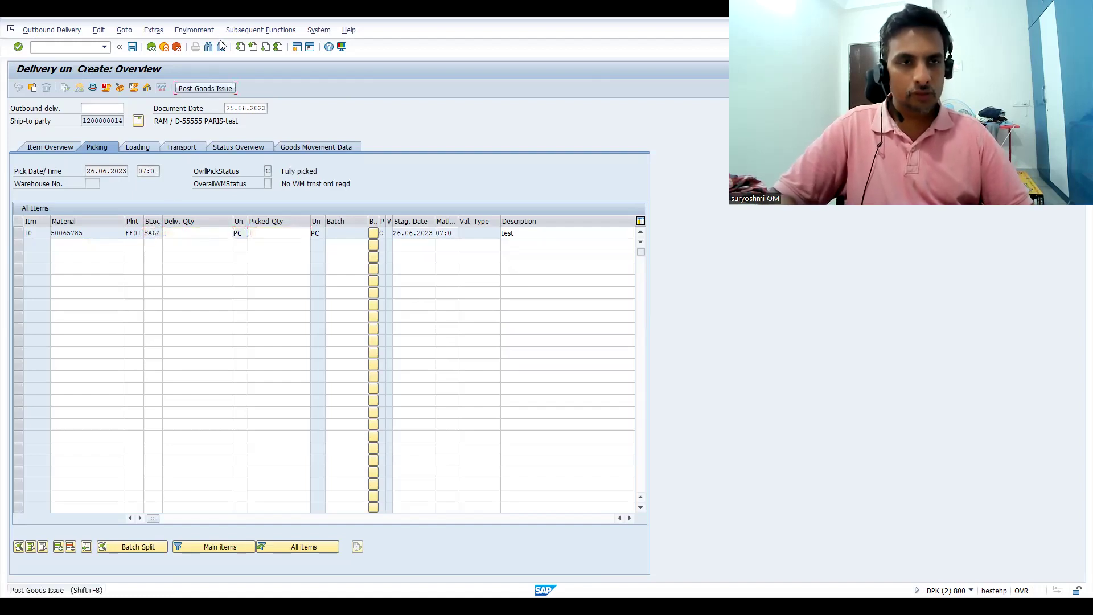
- Try to create and save a billing document for the delivery in VF01
{"action": "type", "text": "/nvf01"}
{"action": "key", "text": "Return"}
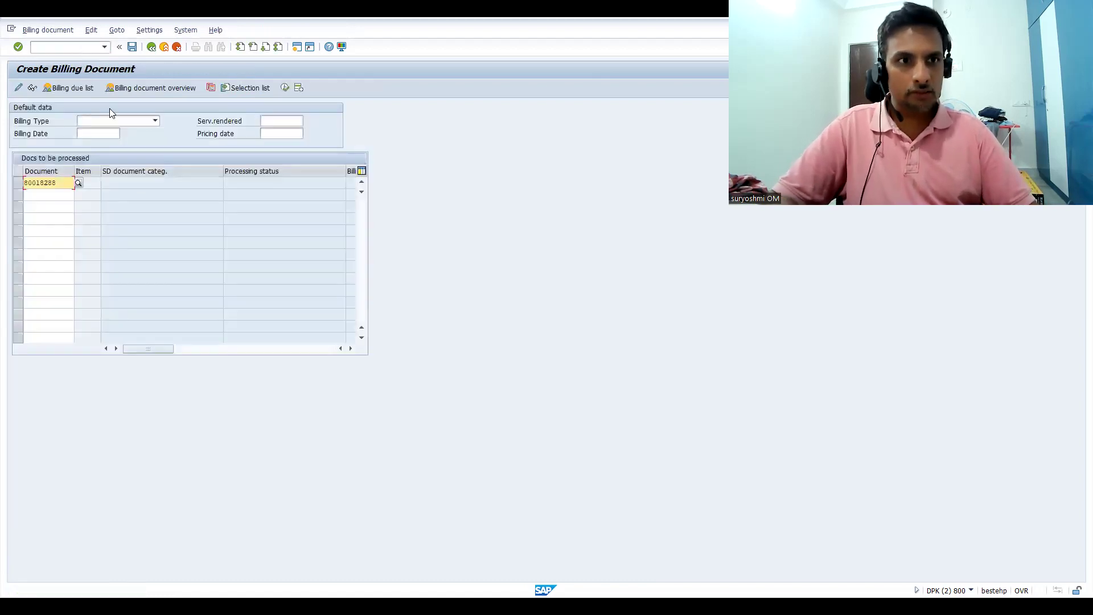
{"action": "key", "text": "ctrl+s"}
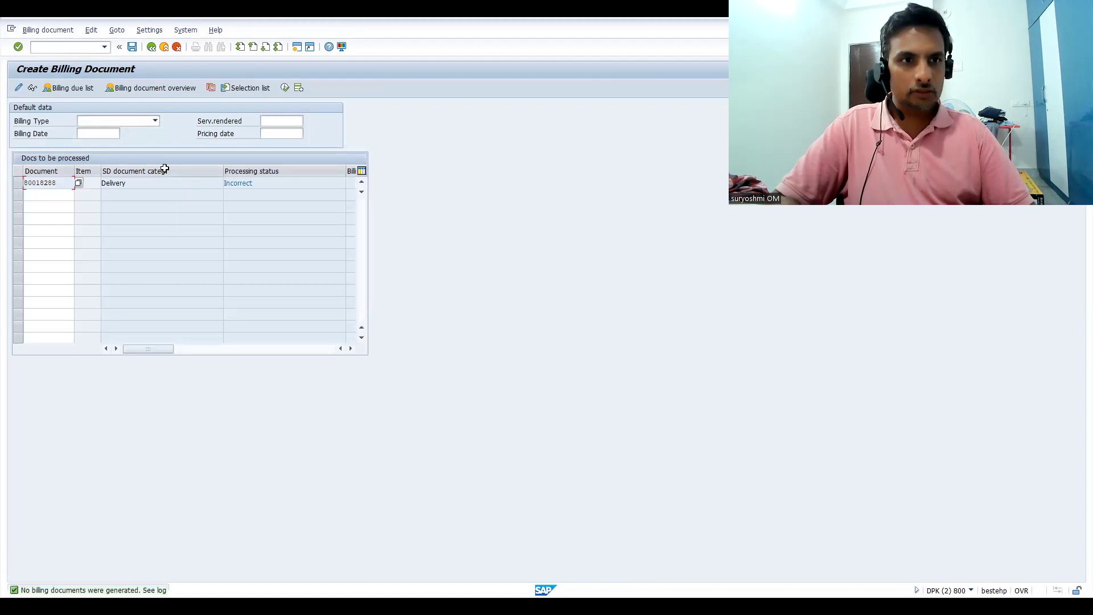
- Open the outbound delivery for proof of delivery in VLPOD, confirm the POD, and save
{"action": "left_click", "coordinate": [49, 47]}
{"action": "type", "text": "/NV"}
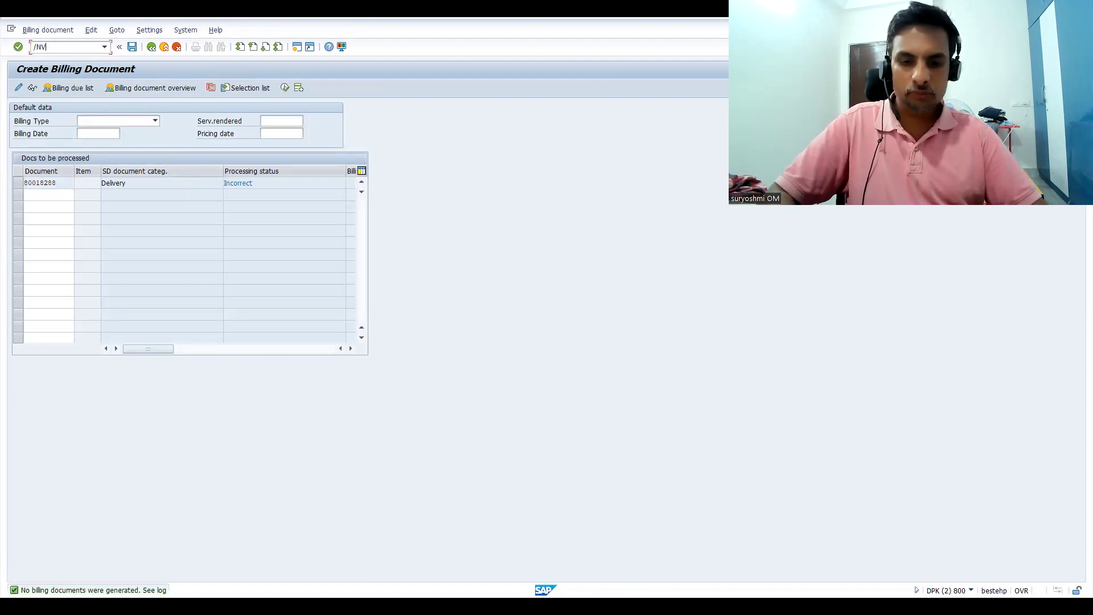
{"action": "type", "text": "LP"}
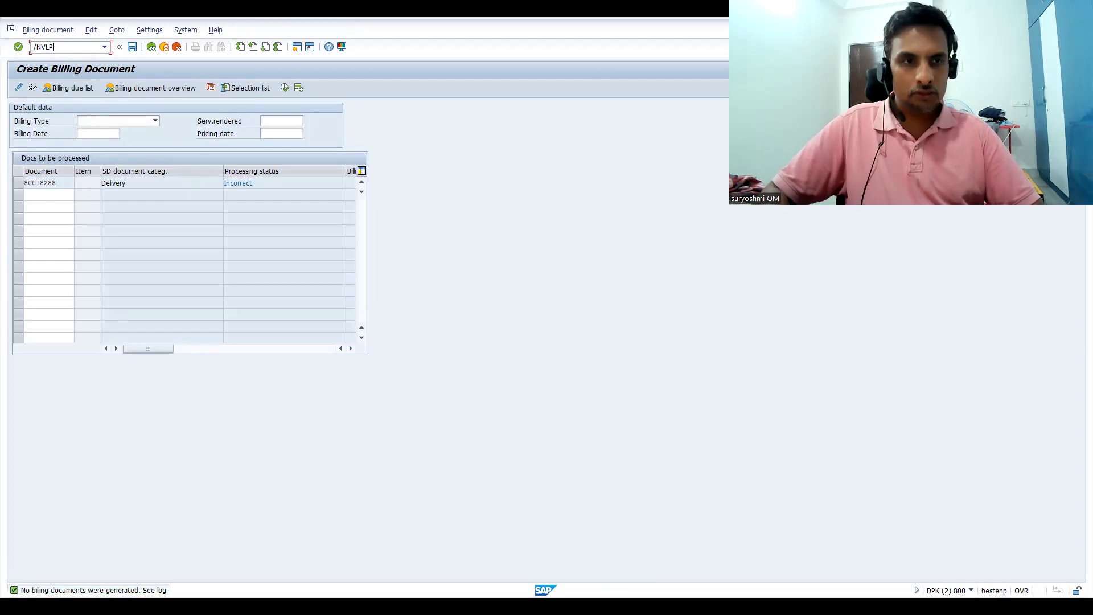
{"action": "key", "text": "Return"}
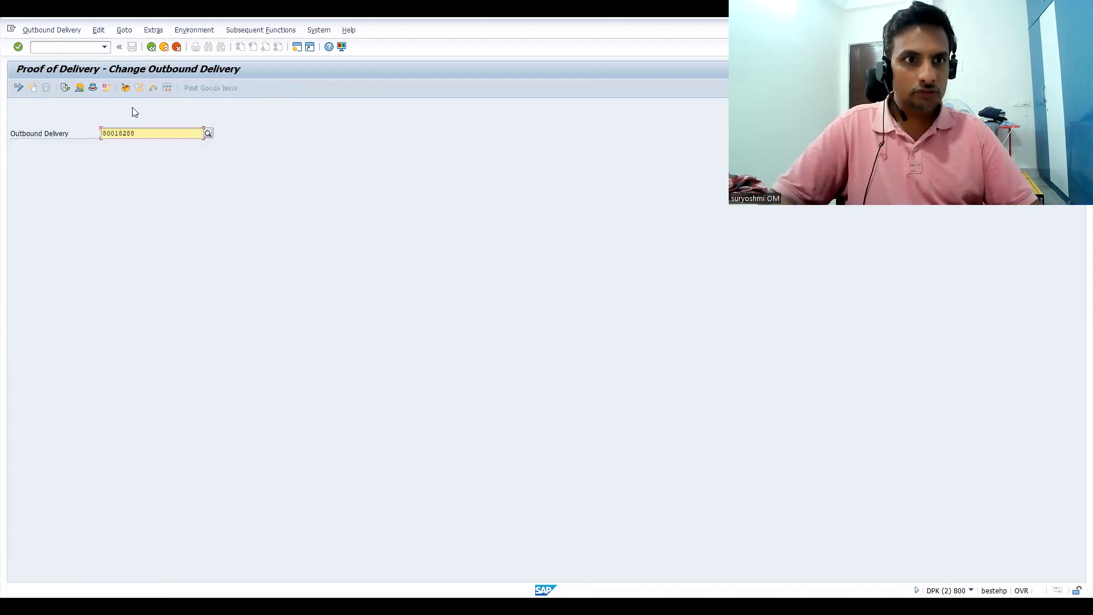
{"action": "key", "text": "Return"}
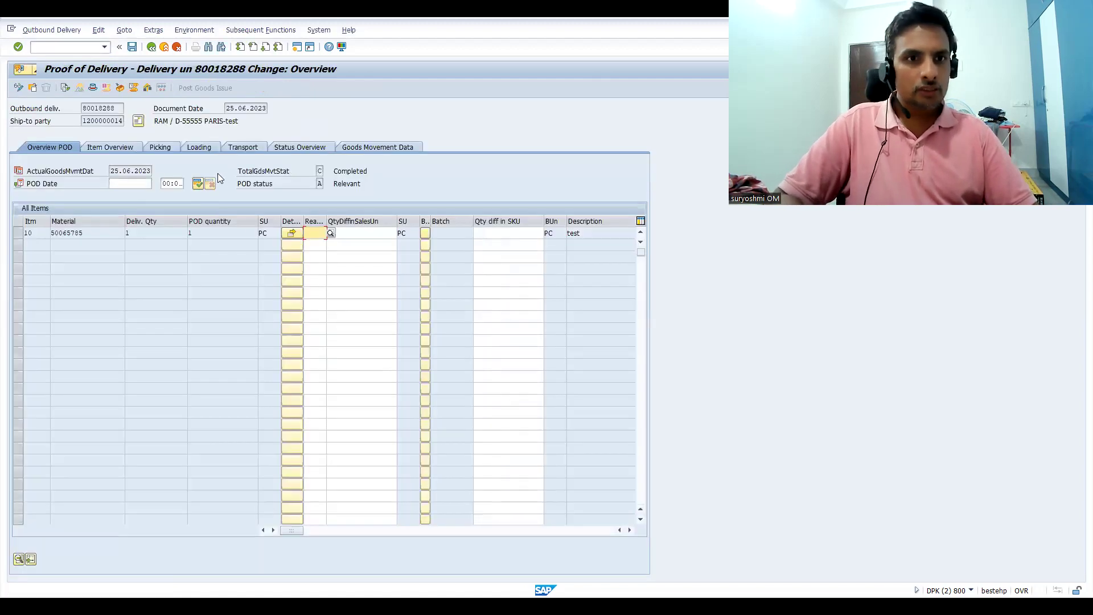
{"action": "left_click", "coordinate": [198, 183]}
{"action": "left_click", "coordinate": [131, 47]}
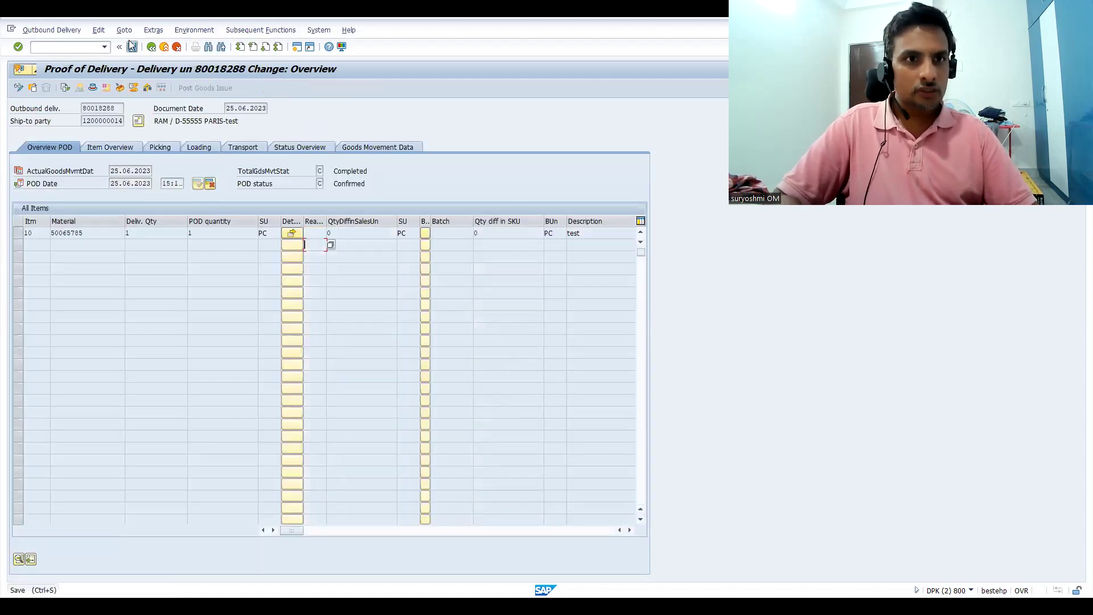
- Create the F2 invoice for the delivery in VF01 and save it
{"action": "left_click", "coordinate": [63, 48]}
{"action": "type", "text": "/"}
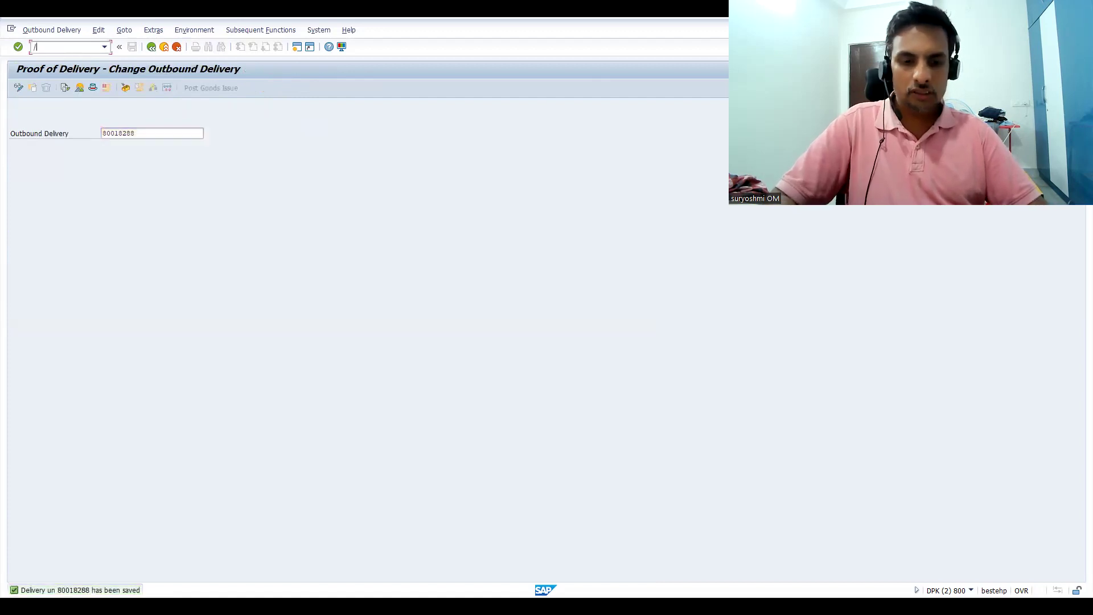
{"action": "type", "text": "NVF01"}
{"action": "key", "text": "Return"}
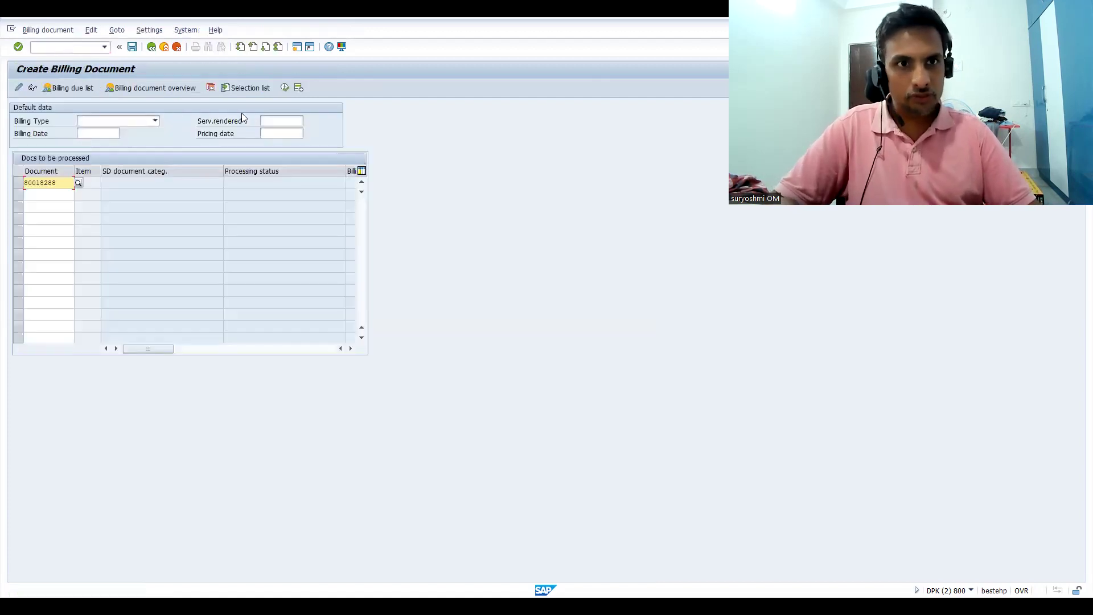
{"action": "key", "text": "Return"}
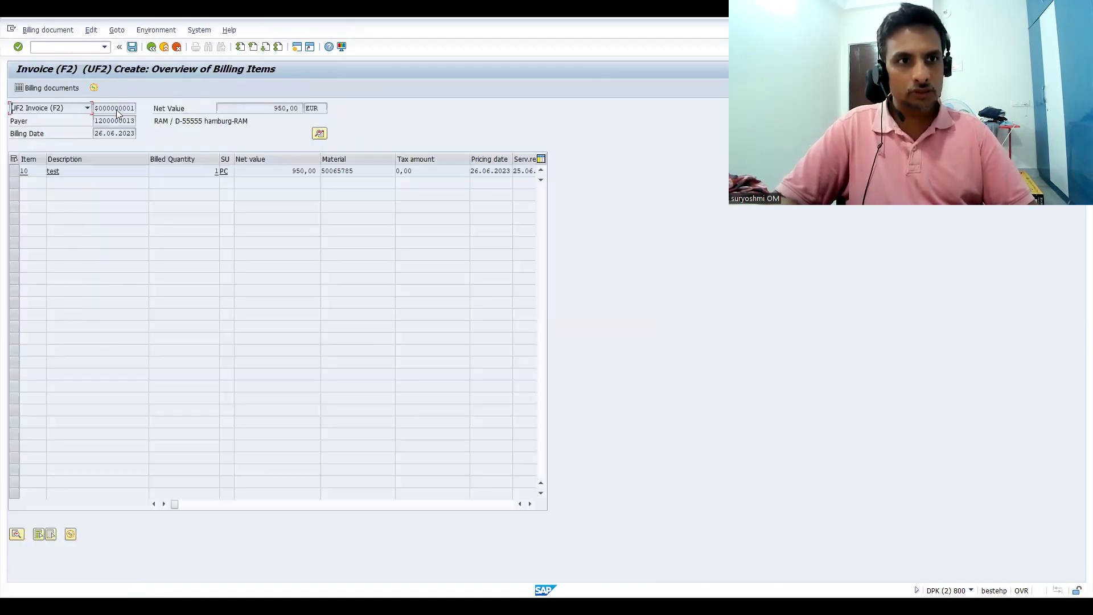
{"action": "left_click", "coordinate": [132, 47]}
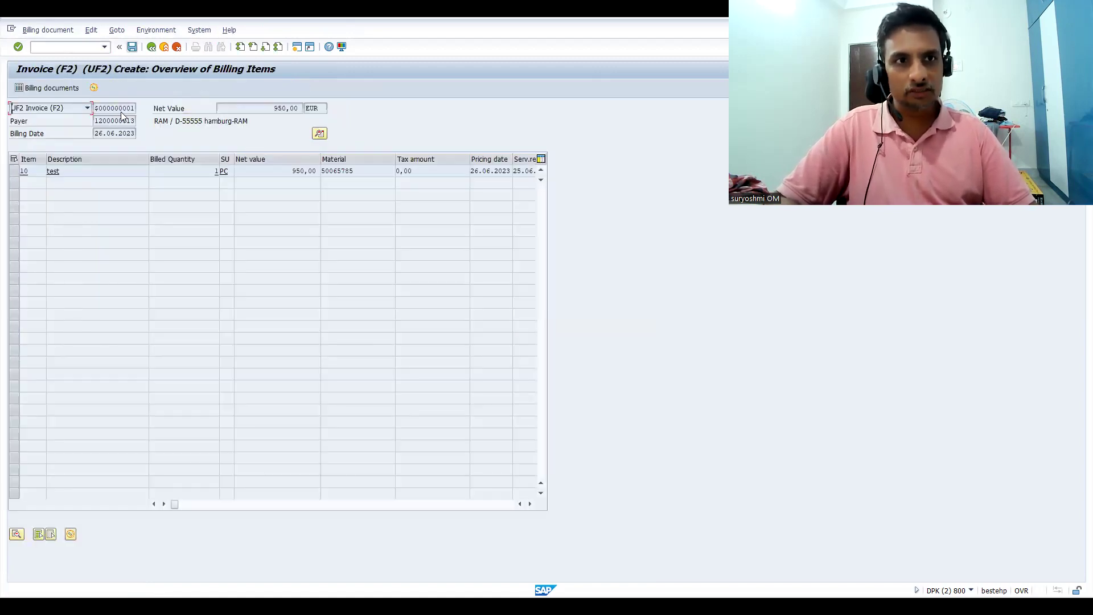
- Display the outbound delivery in VL03N to check its ship-to party
{"action": "left_click", "coordinate": [66, 46]}
{"action": "type", "text": "/NVL03N"}
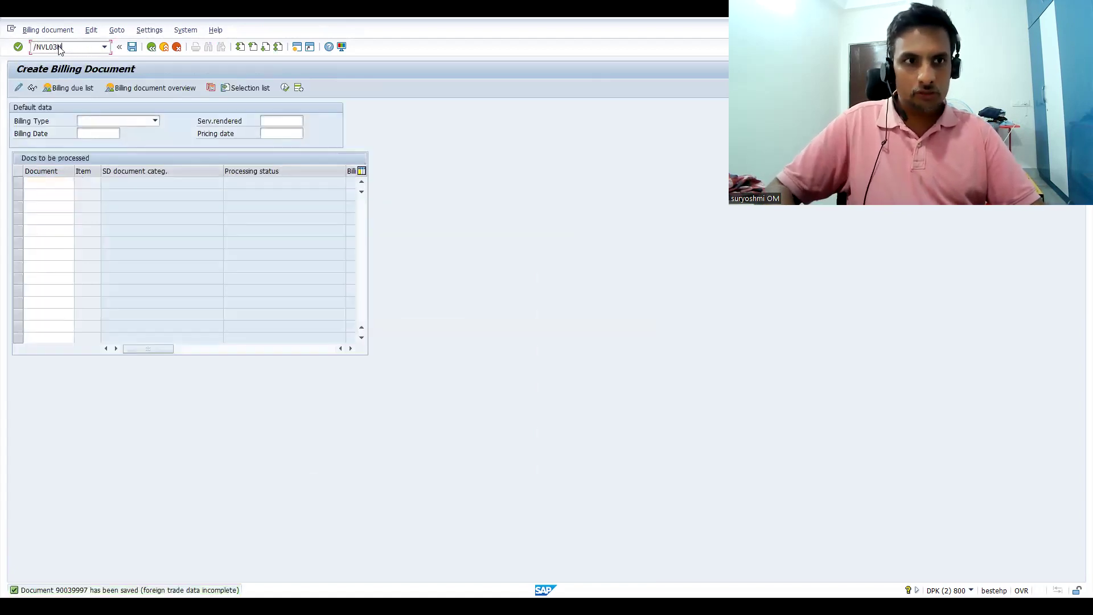
{"action": "key", "text": "Return"}
{"action": "key", "text": "Return"}
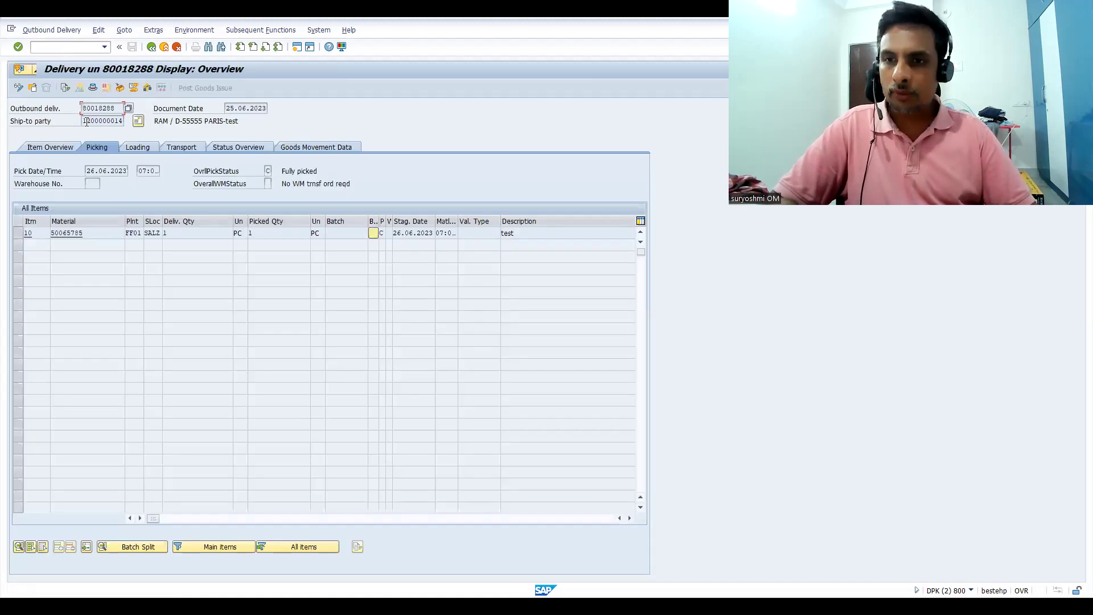
- Display the sales order in VA03 and examine the partner functions in its header data
{"action": "left_click", "coordinate": [52, 46]}
{"action": "type", "text": "/"}
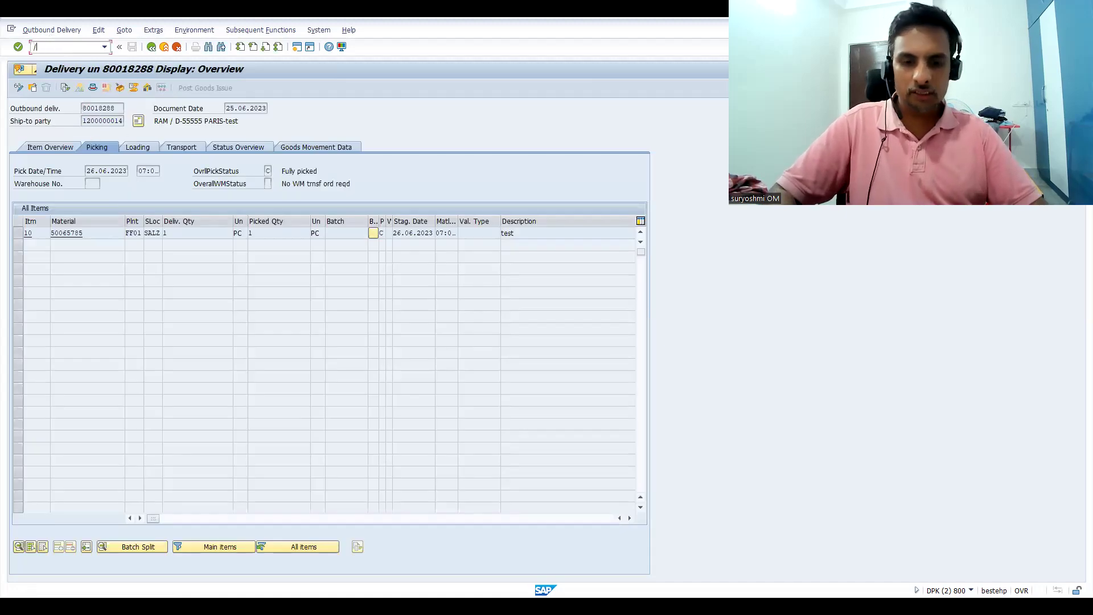
{"action": "type", "text": "NVA03"}
{"action": "key", "text": "Return"}
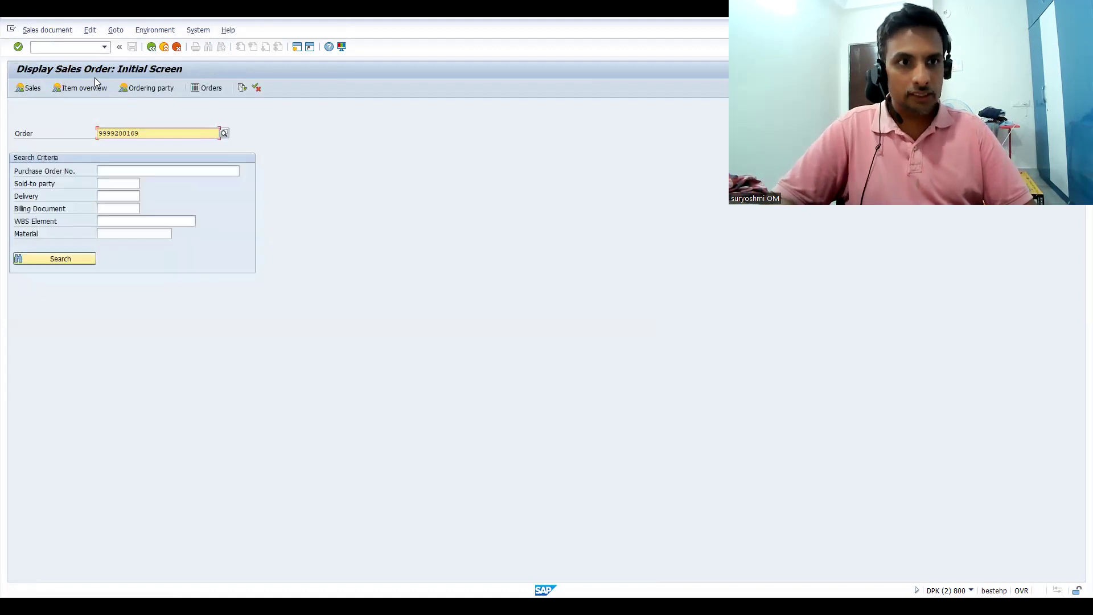
{"action": "key", "text": "Return"}
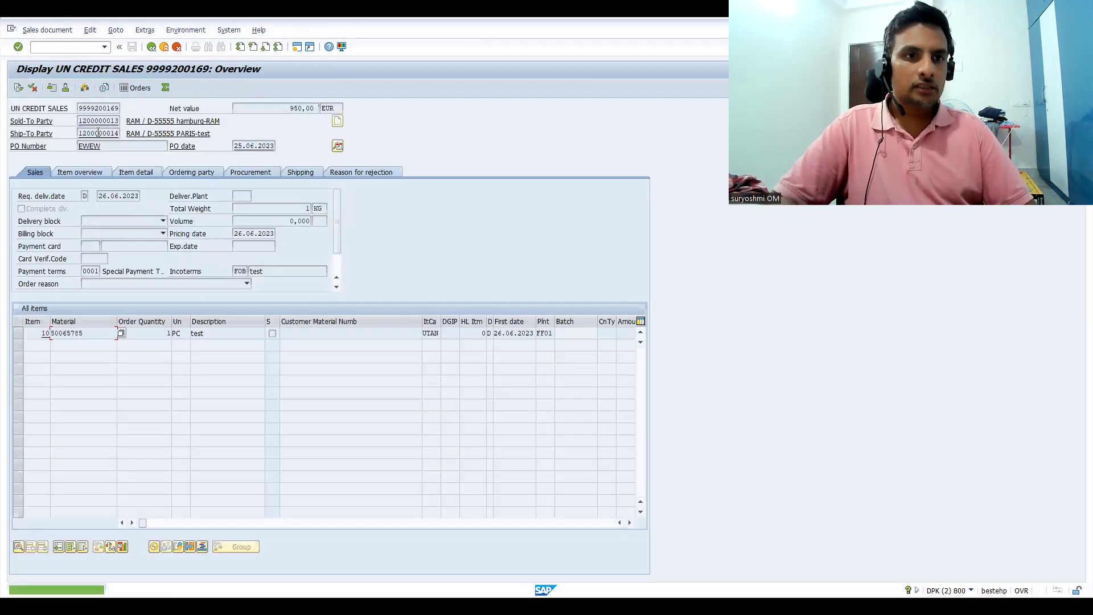
{"action": "left_click", "coordinate": [340, 147]}
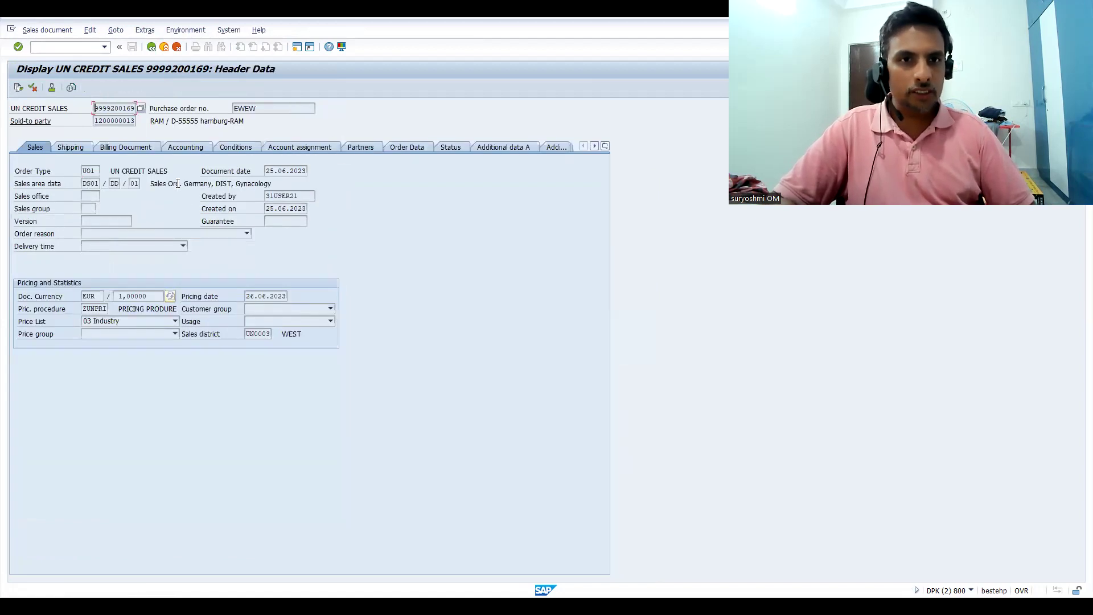
{"action": "left_click", "coordinate": [360, 149]}
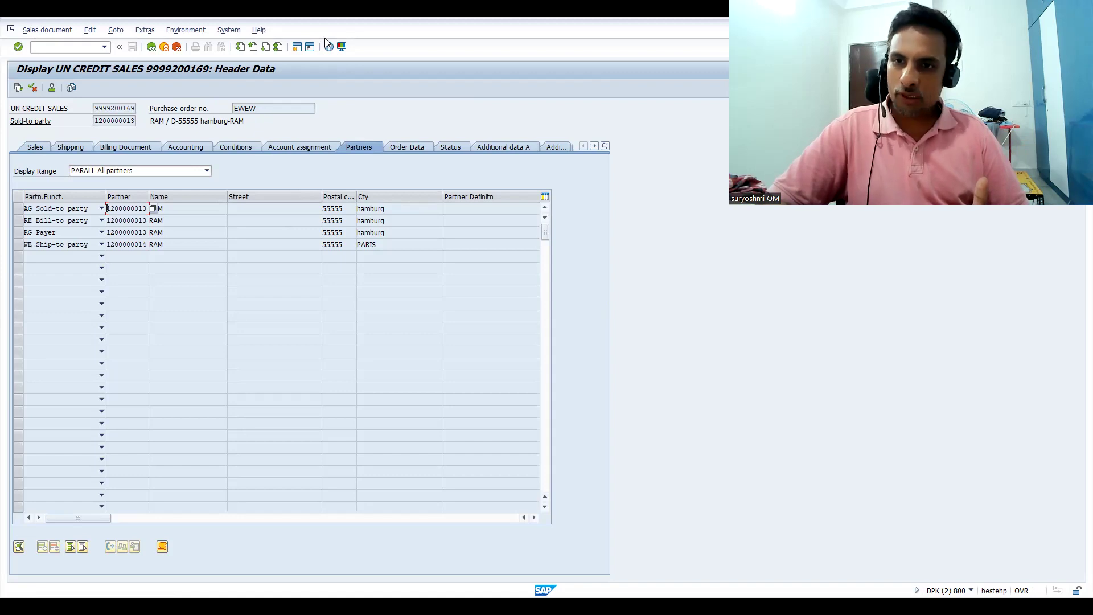
- Switch to the browser, look through the instructor's Udemy profile and course list, and return to the presentation slide
{"action": "key", "text": "alt+Tab"}
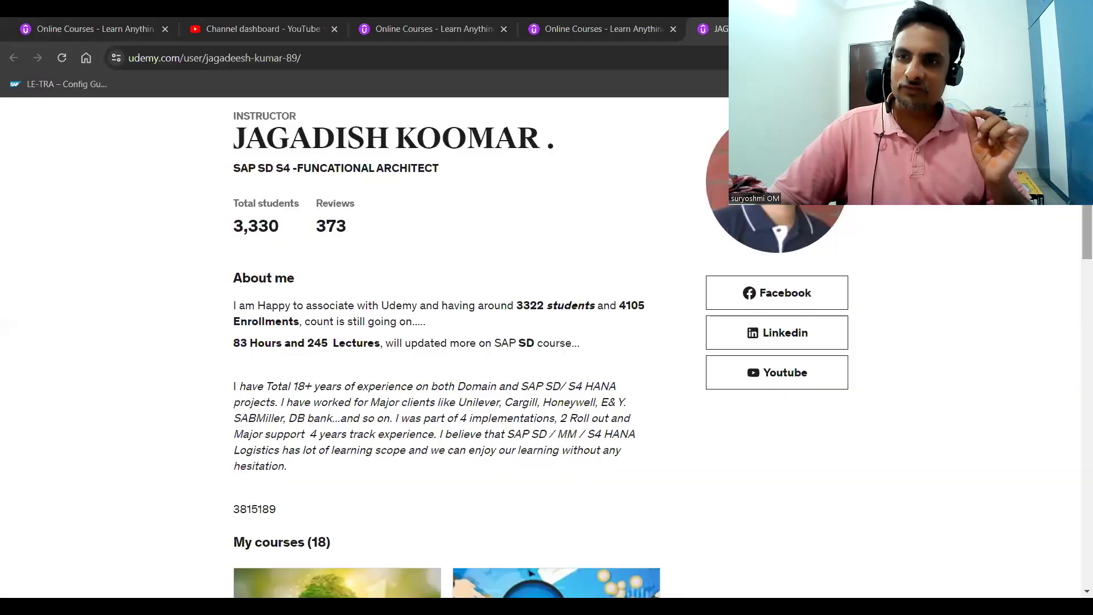
{"action": "scroll", "coordinate": [546, 341], "scroll_direction": "down", "scroll_amount": 2}
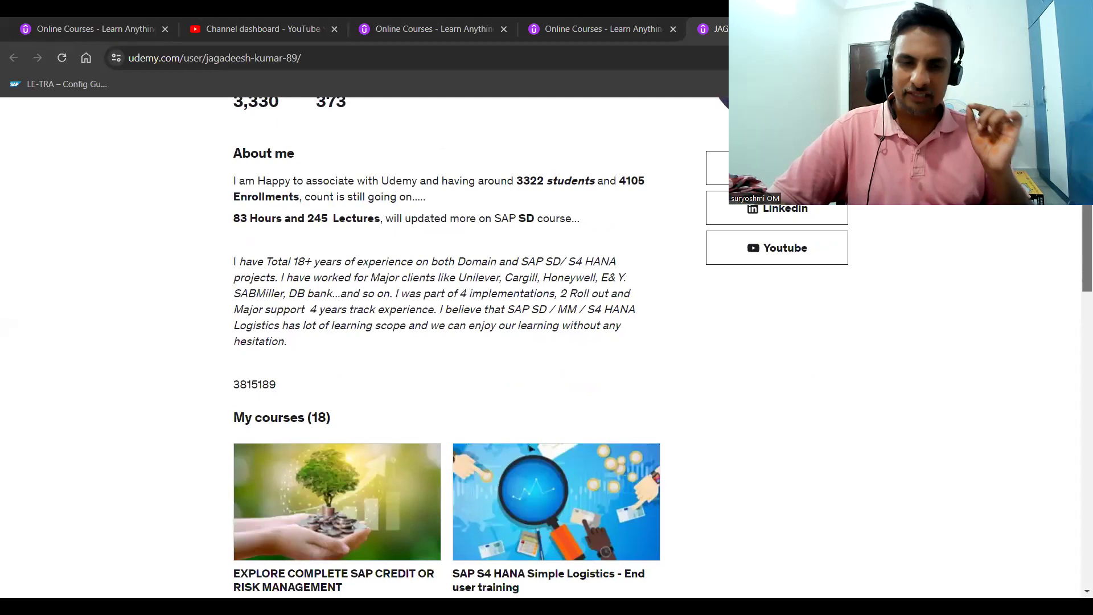
{"action": "scroll", "coordinate": [1077, 287], "scroll_direction": "down", "scroll_amount": 6}
{"action": "left_click_drag", "start_coordinate": [1078, 286], "coordinate": [1077, 385]}
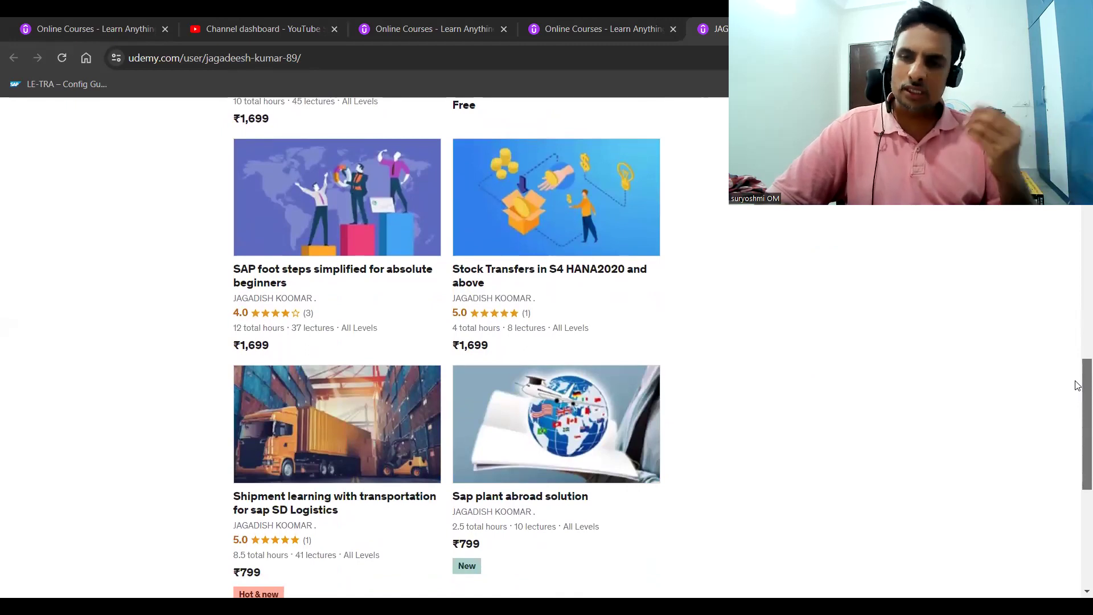
{"action": "scroll", "coordinate": [1077, 385], "scroll_direction": "up", "scroll_amount": 12}
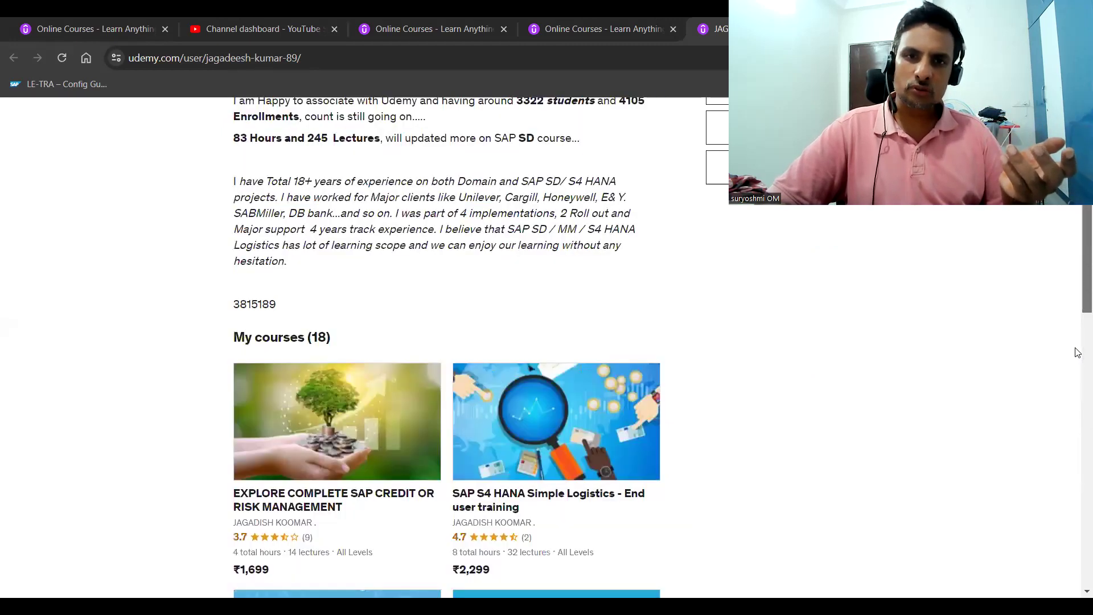
{"action": "scroll", "coordinate": [1077, 351], "scroll_direction": "up", "scroll_amount": 4}
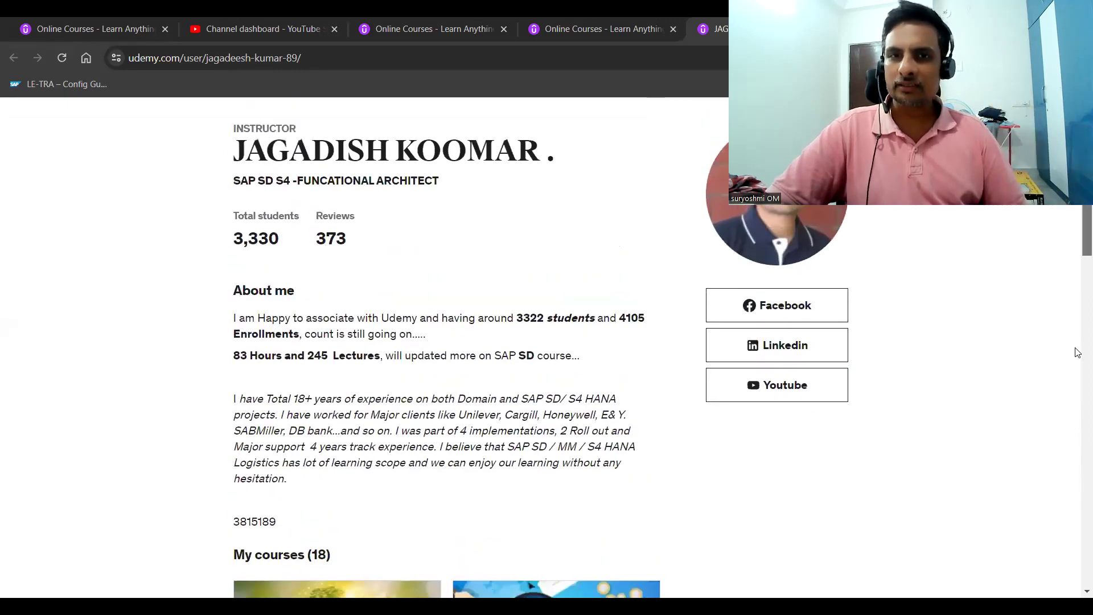
{"action": "mouse_move", "coordinate": [1050, 123]}
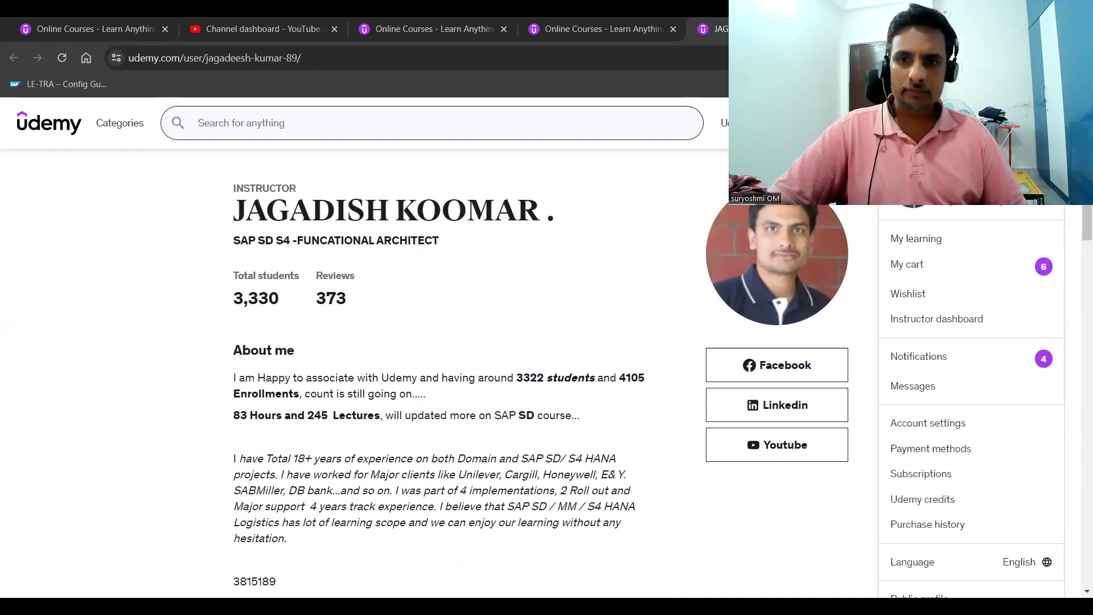
{"action": "key", "text": "alt+Tab"}
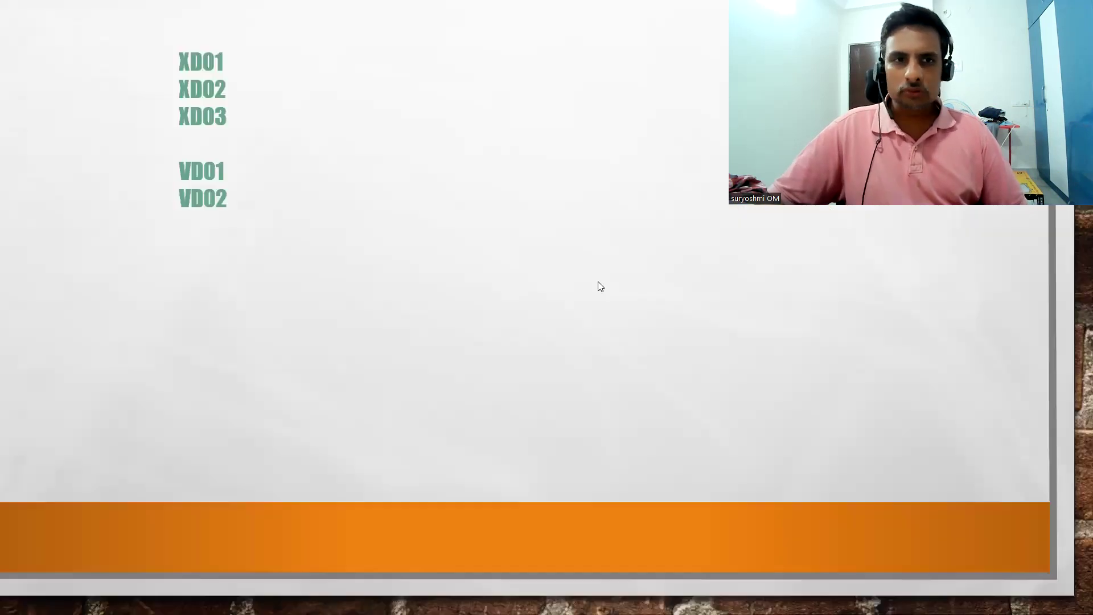